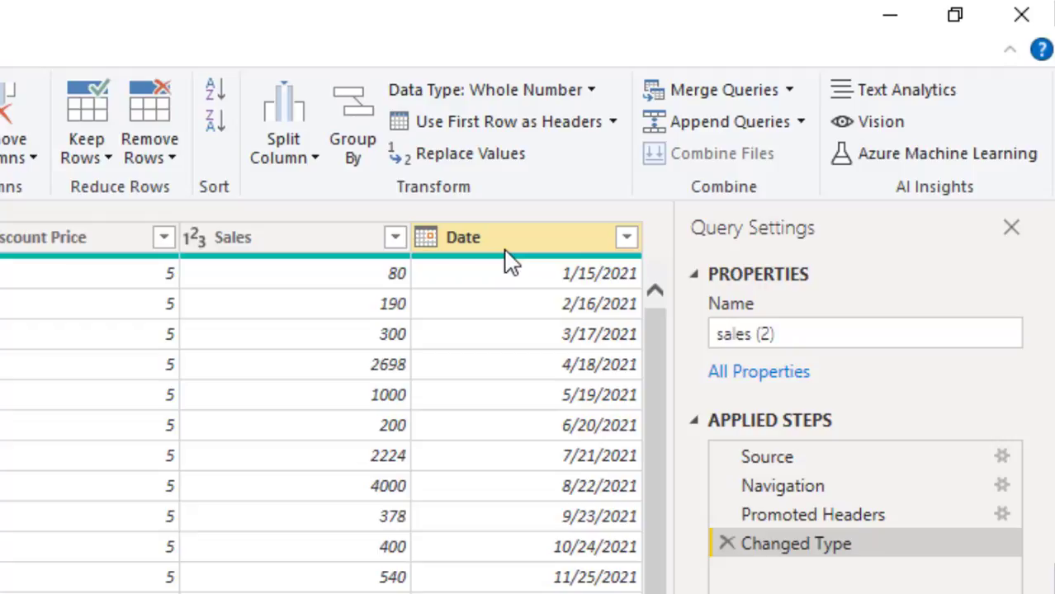
Step: Remove every column except Date from the sales (2) query
left_click(506, 239)
right_click(506, 241)
left_click(607, 328)
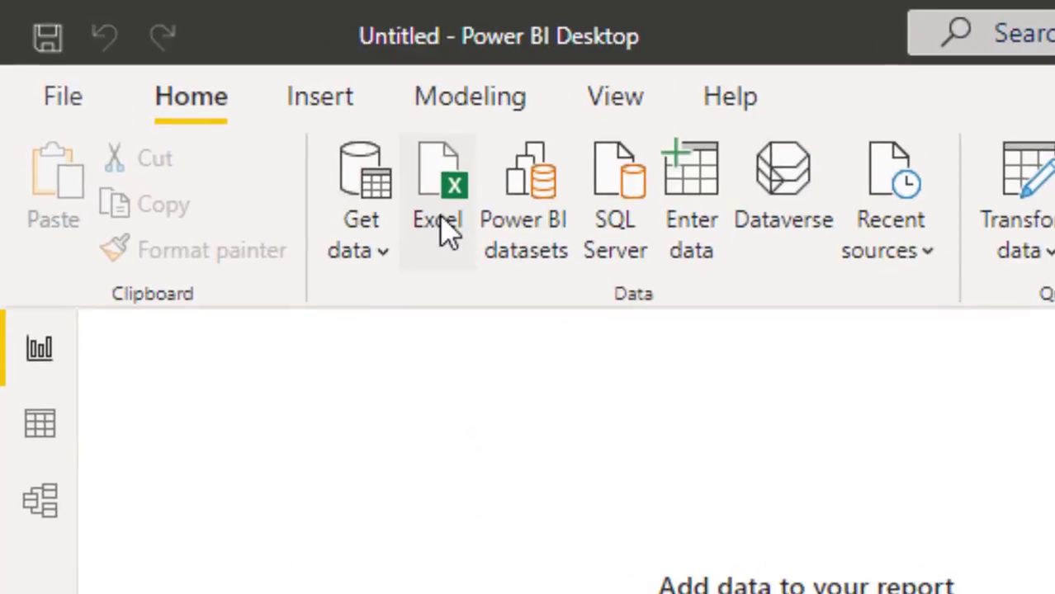
Step: Open the Cloth Sales workbook as an Excel data source
left_click(442, 226)
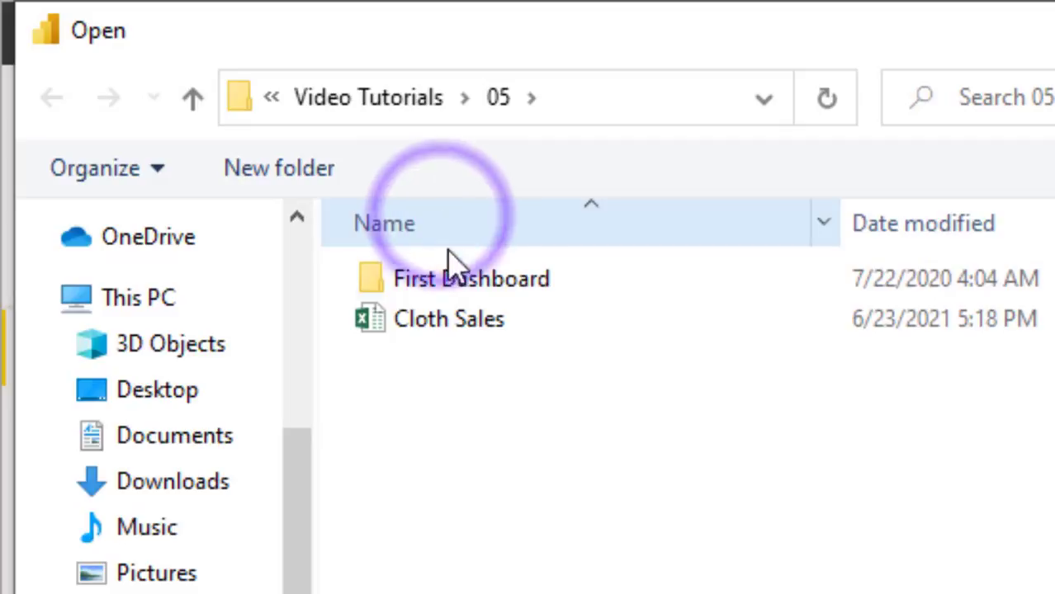
left_click(463, 326)
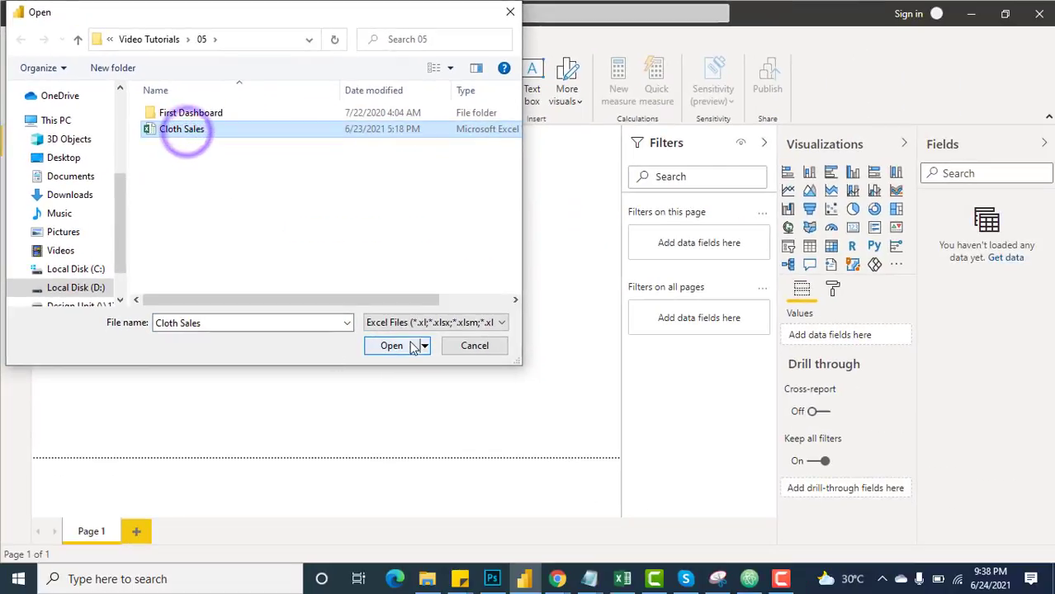
left_click(393, 350)
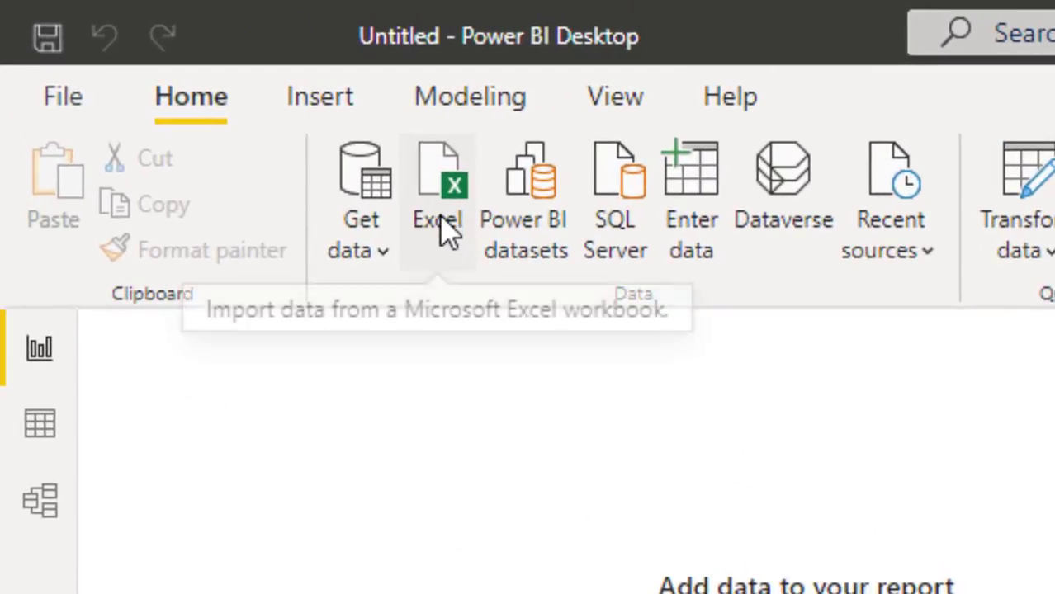
Step: Connect the report to the Cloth Sales Excel workbook in the Video Tutorials 05 folder
left_click(442, 216)
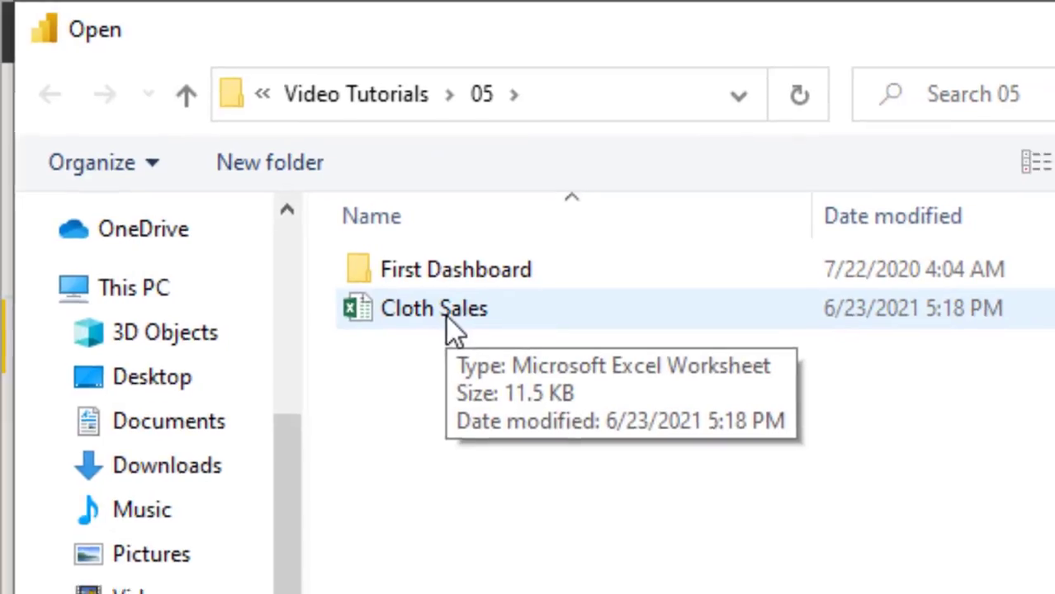
left_click(457, 325)
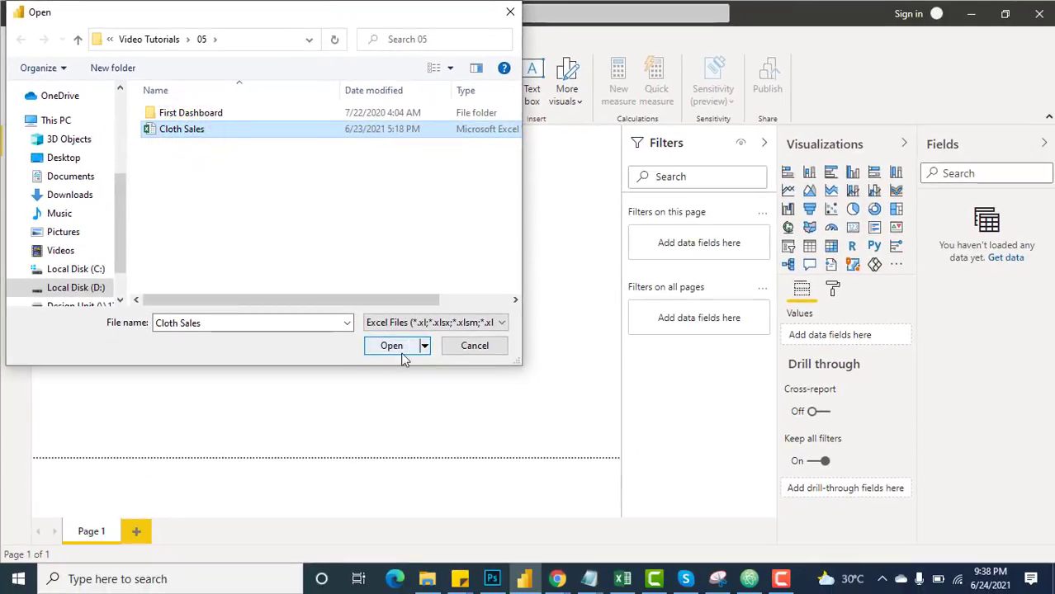
left_click(394, 351)
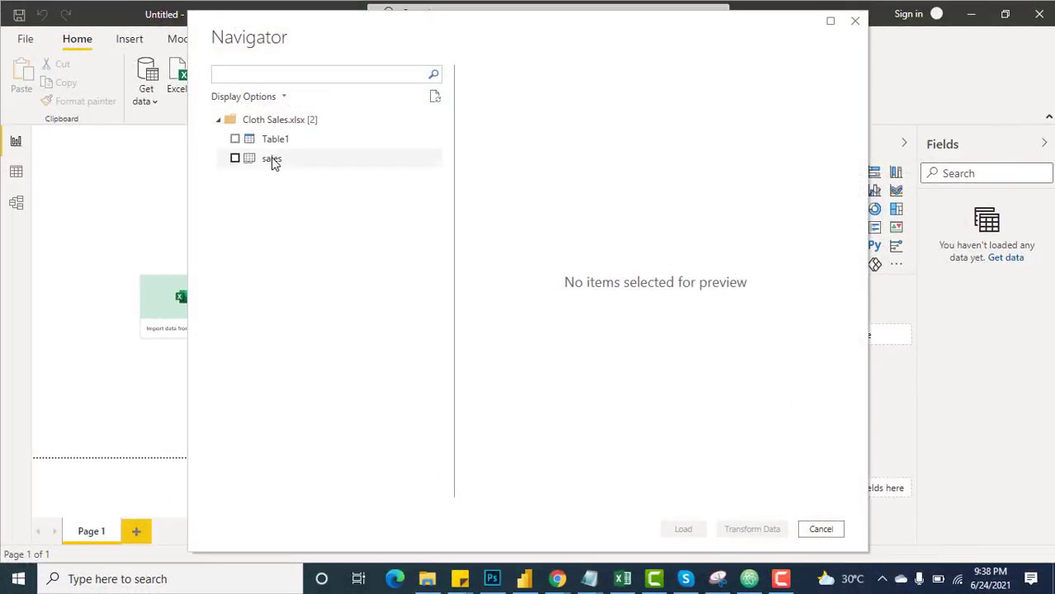
Step: Select the sales sheet from Cloth Sales.xlsx and open it for transformation in Power Query Editor
left_click(272, 159)
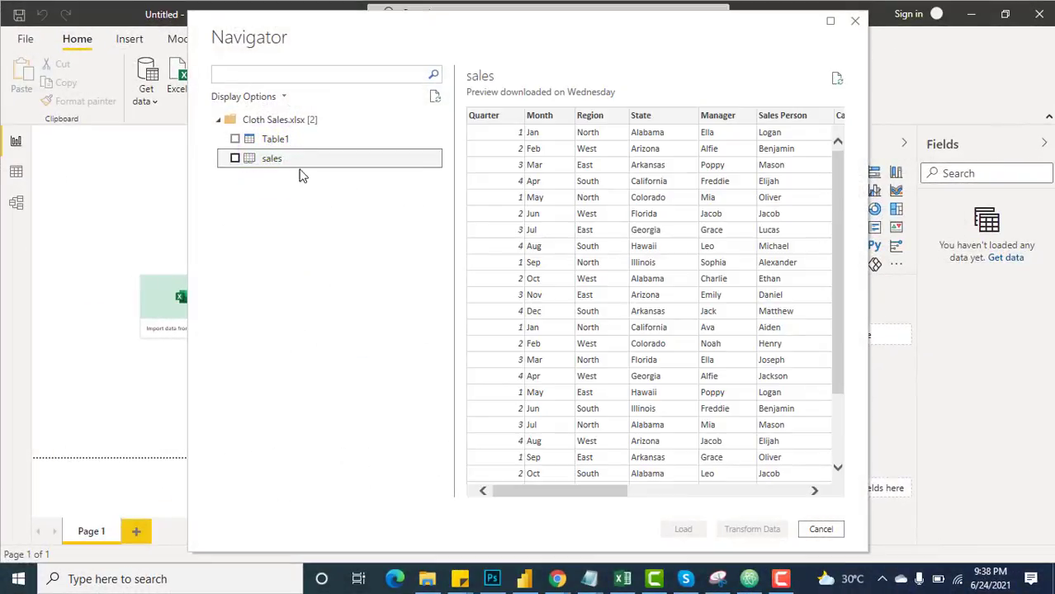
left_click_drag(556, 493, 699, 470)
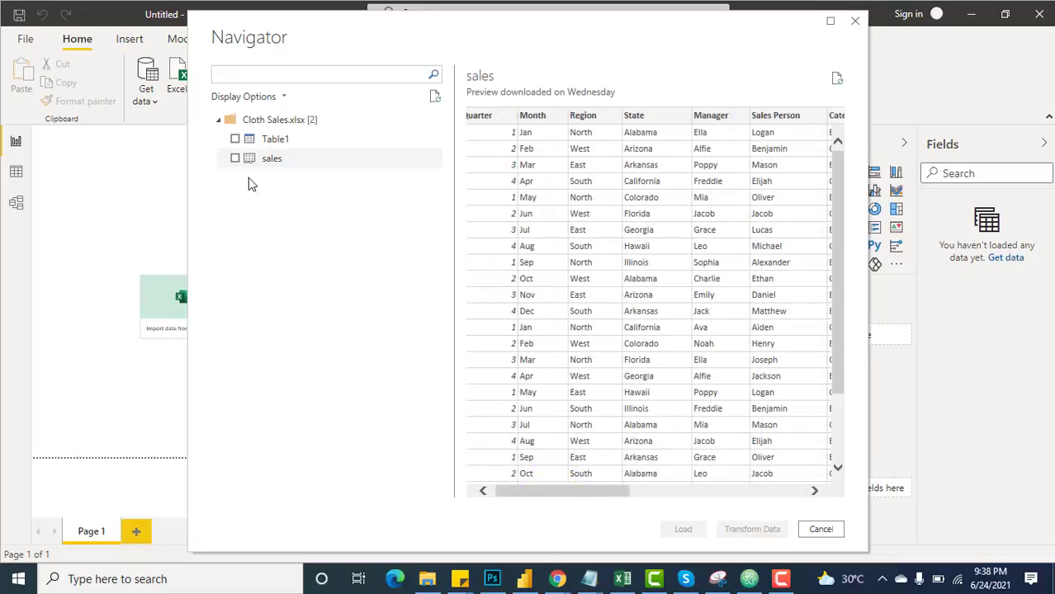
left_click(235, 158)
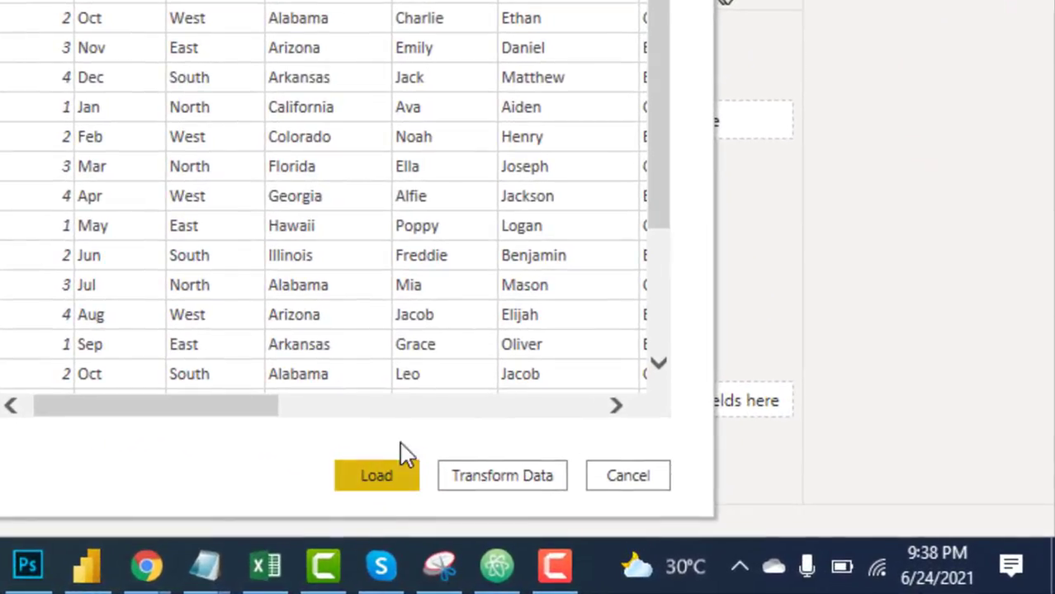
left_click(504, 479)
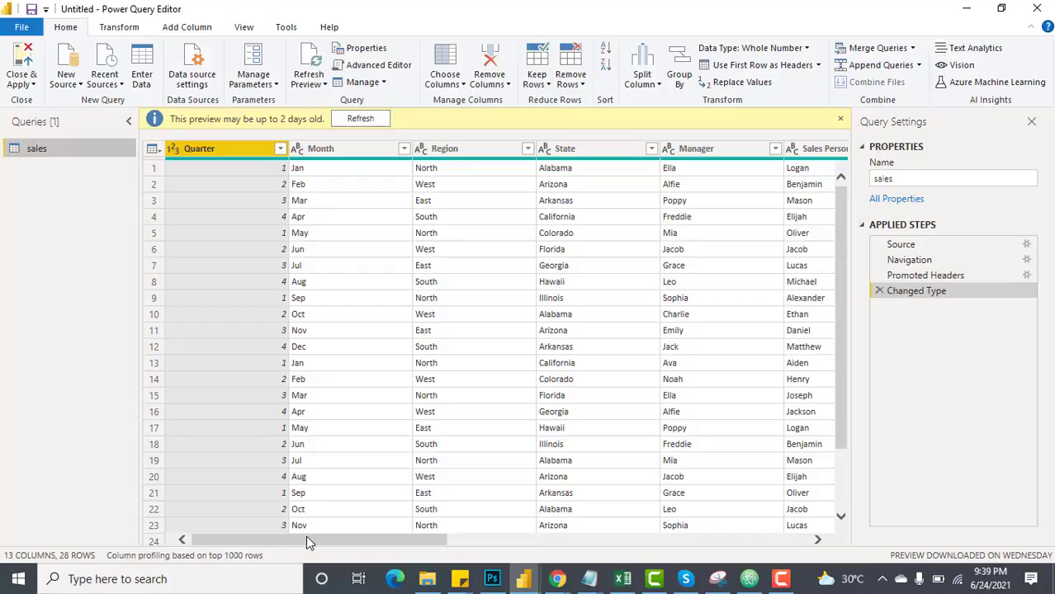
Step: Duplicate the sales query and refresh the data preview of the copy
left_click_drag(346, 538, 269, 543)
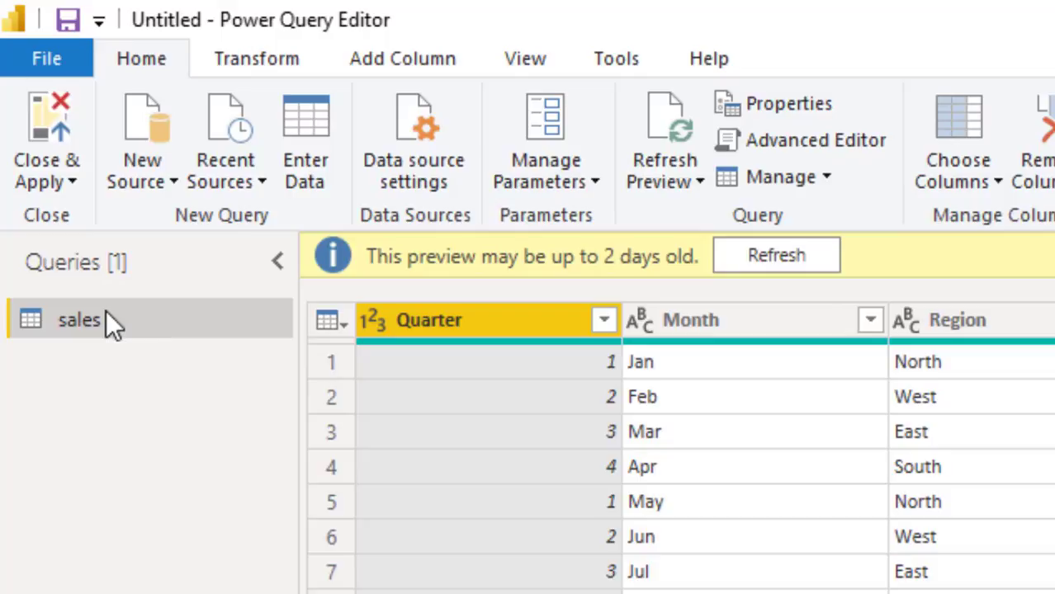
right_click(106, 311)
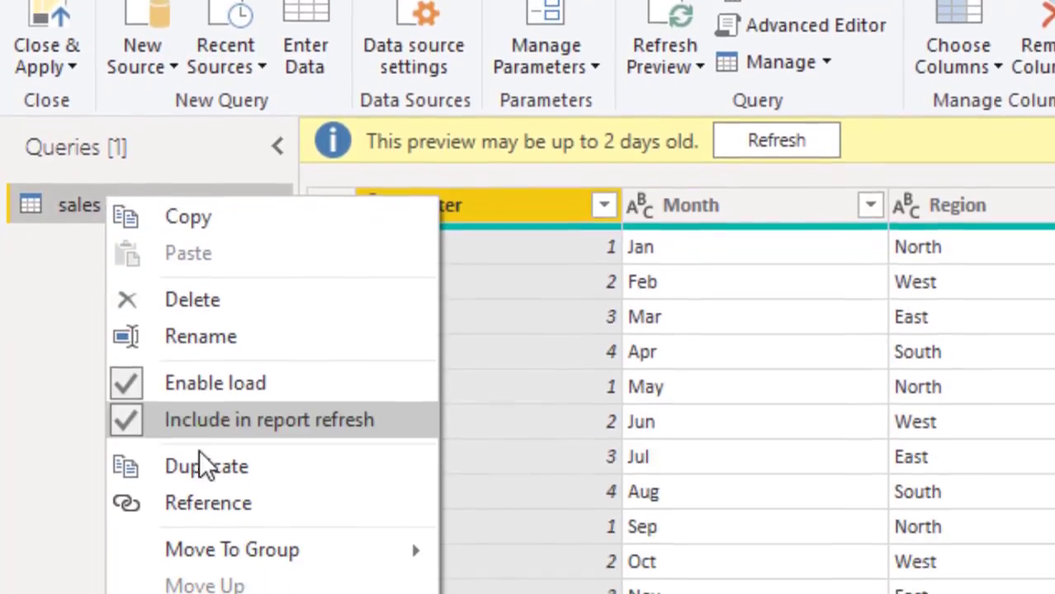
left_click(204, 574)
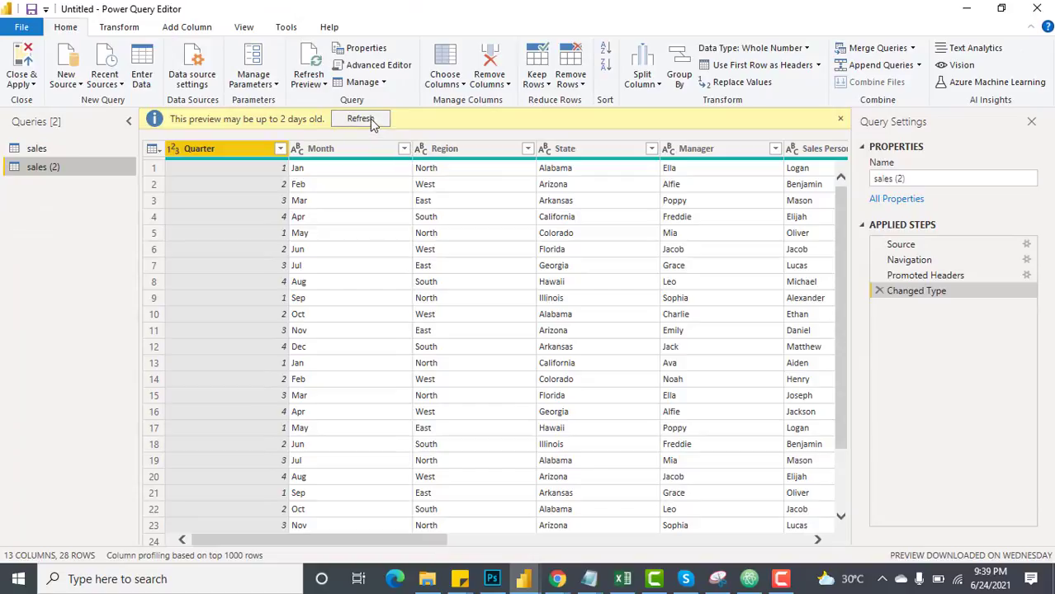
left_click(359, 119)
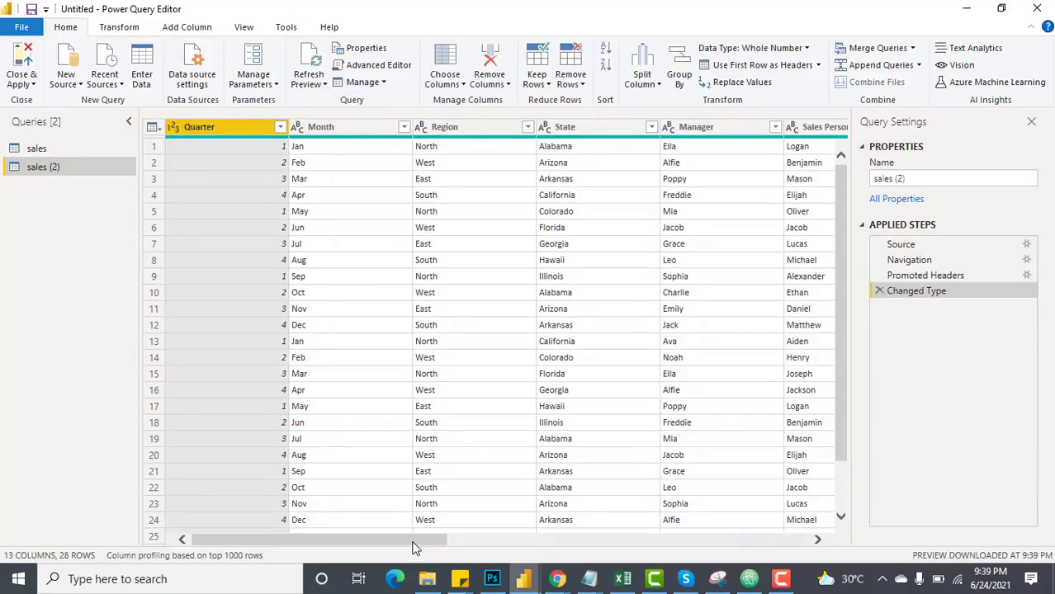
Step: Keep only the Date column in the duplicated query by removing all other columns
left_click_drag(414, 539, 743, 539)
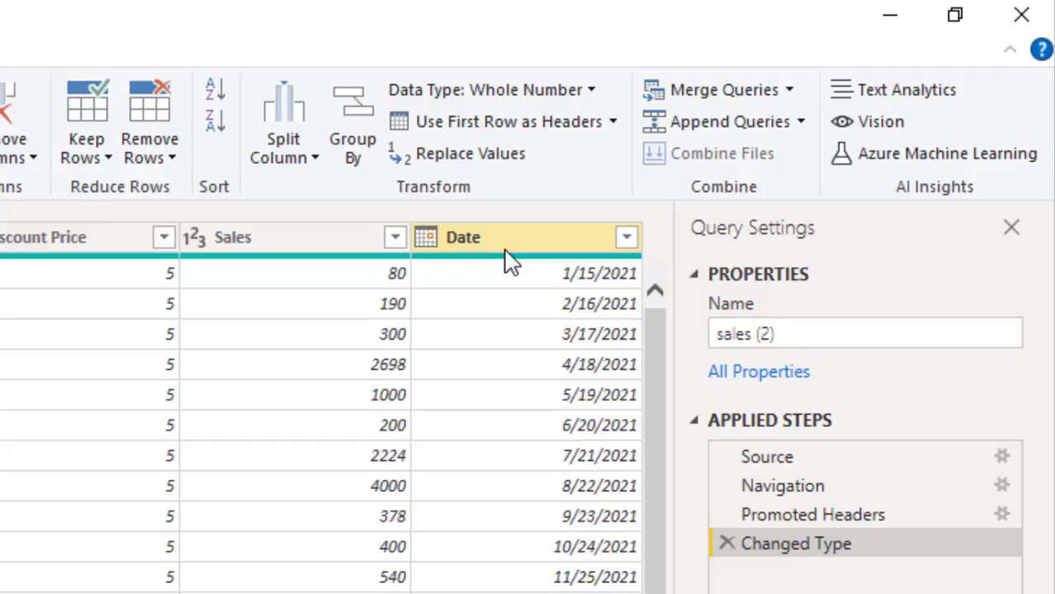
right_click(503, 242)
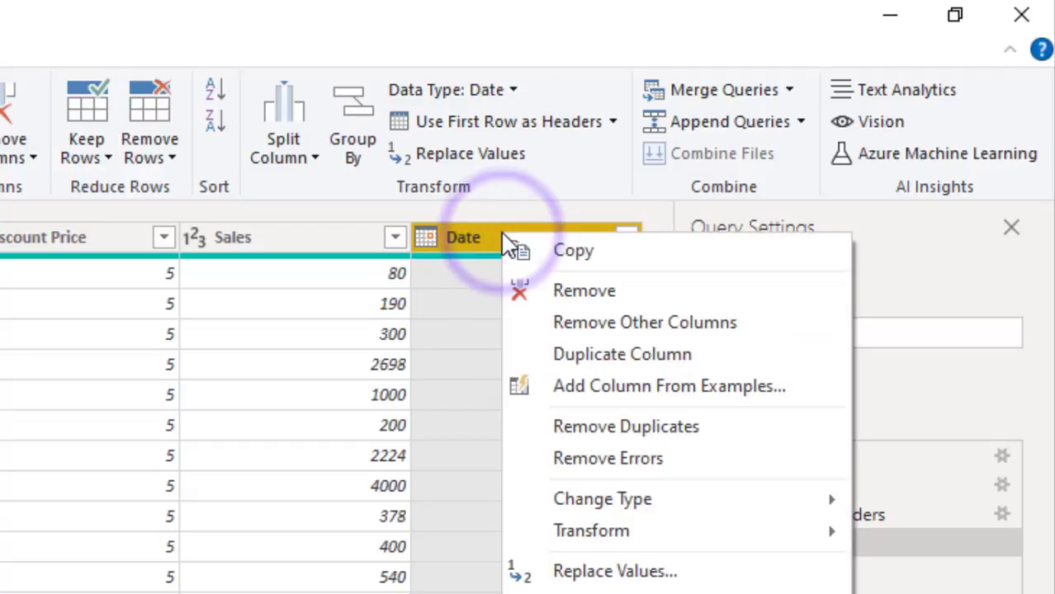
left_click(607, 340)
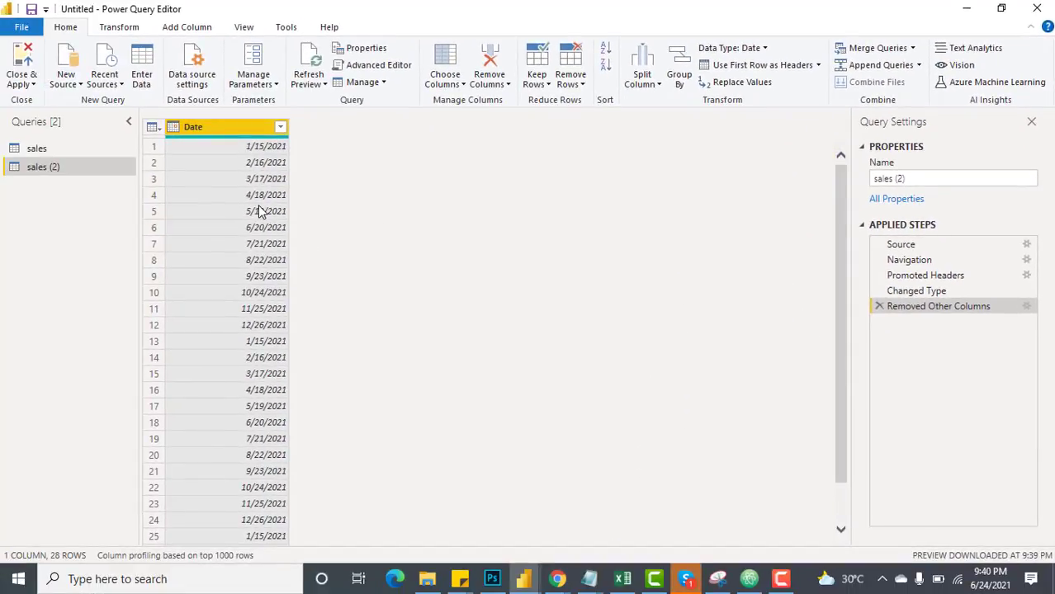
Step: Change the data type of the Date column to Text
left_click(237, 135)
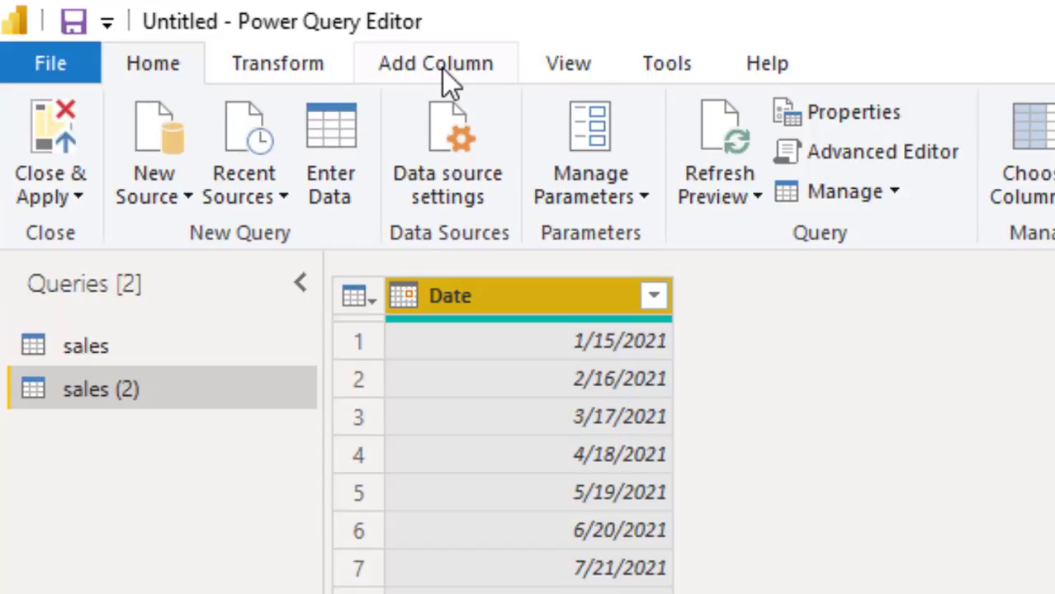
left_click(442, 69)
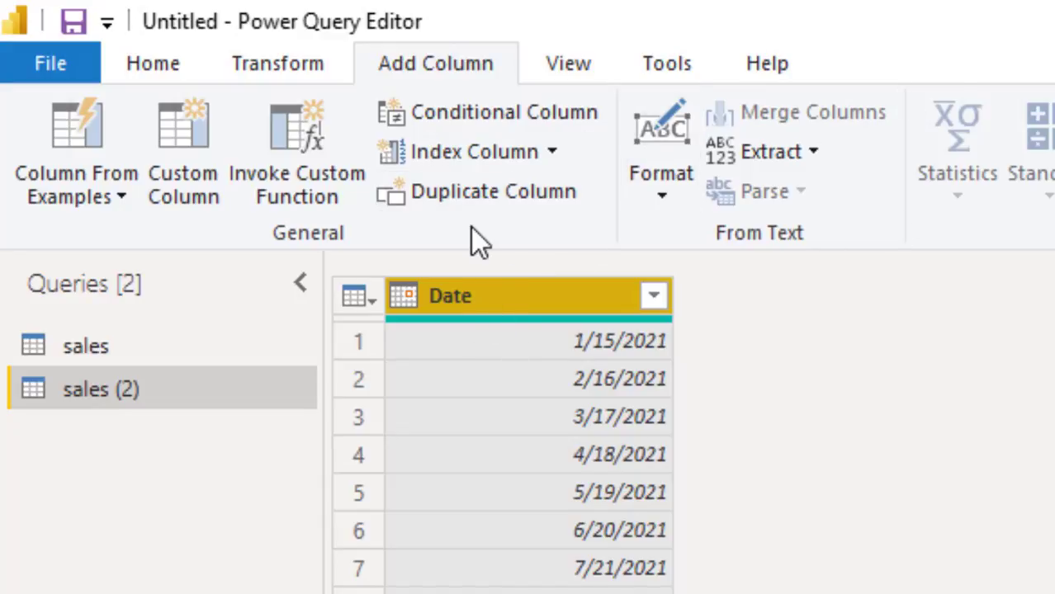
left_click(286, 57)
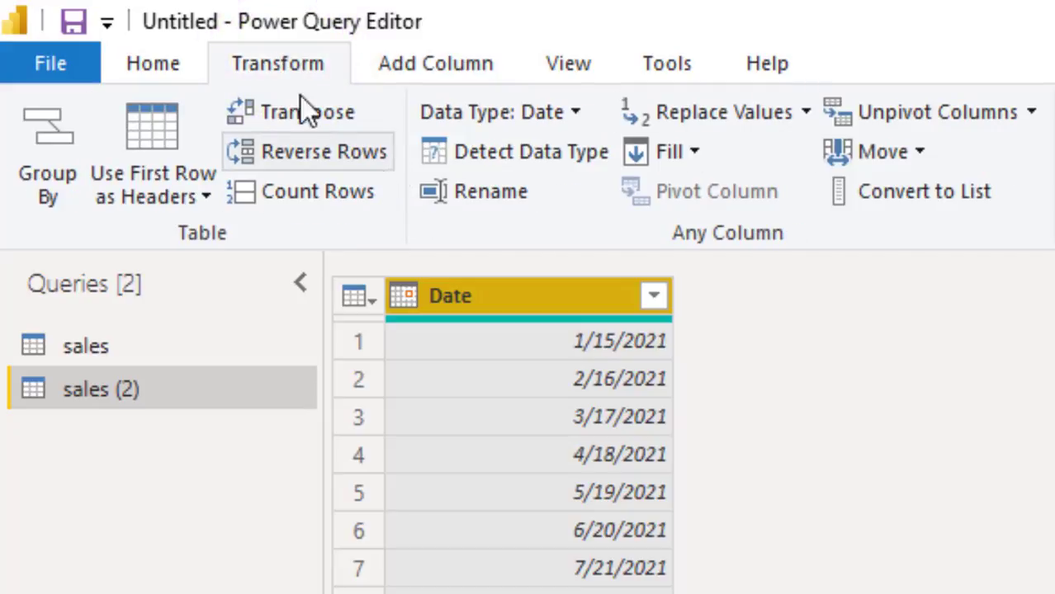
left_click(410, 75)
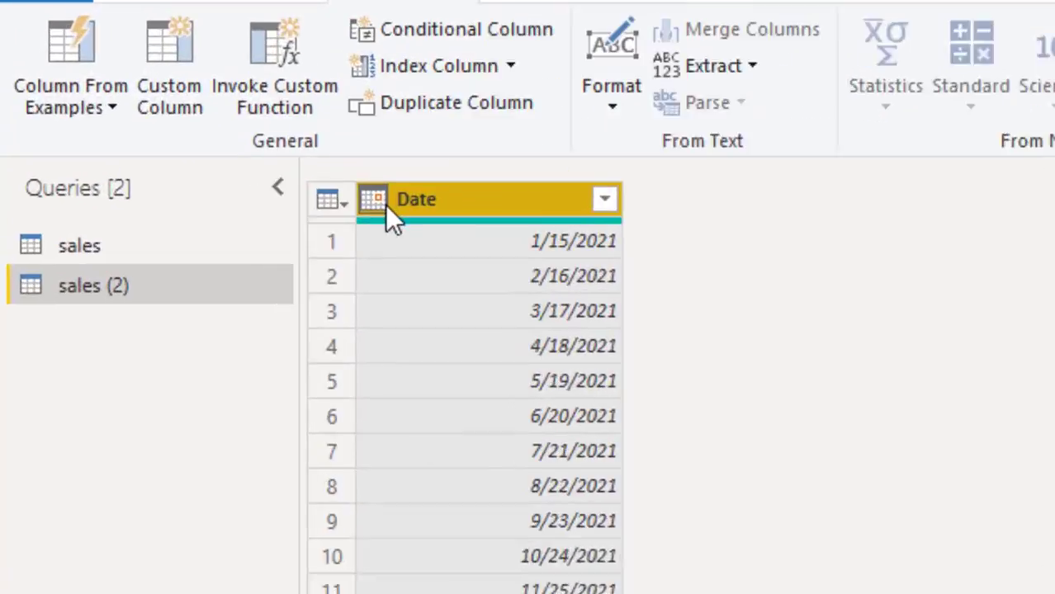
left_click(190, 135)
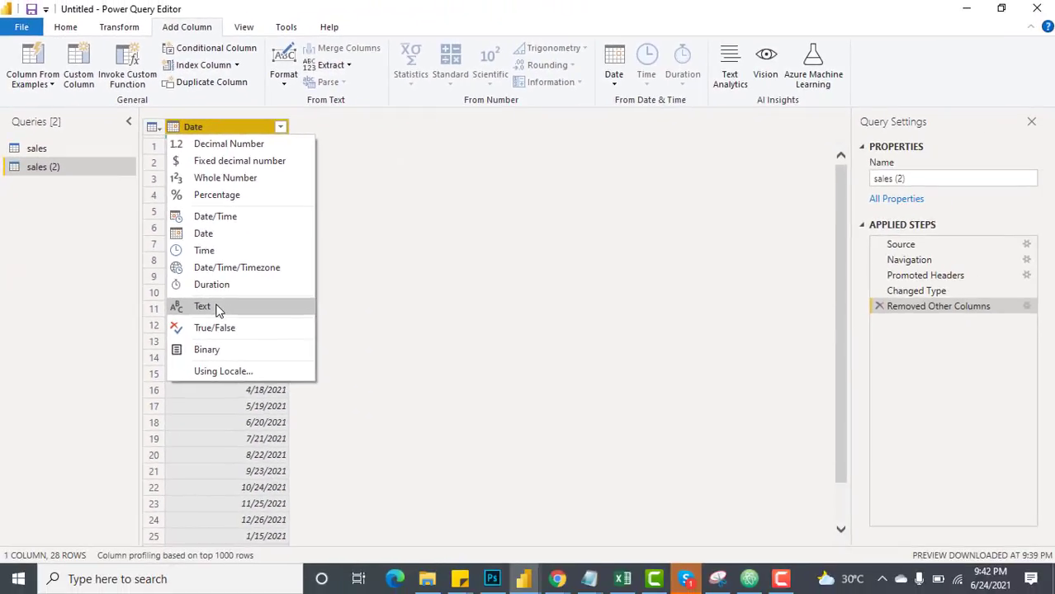
left_click(217, 309)
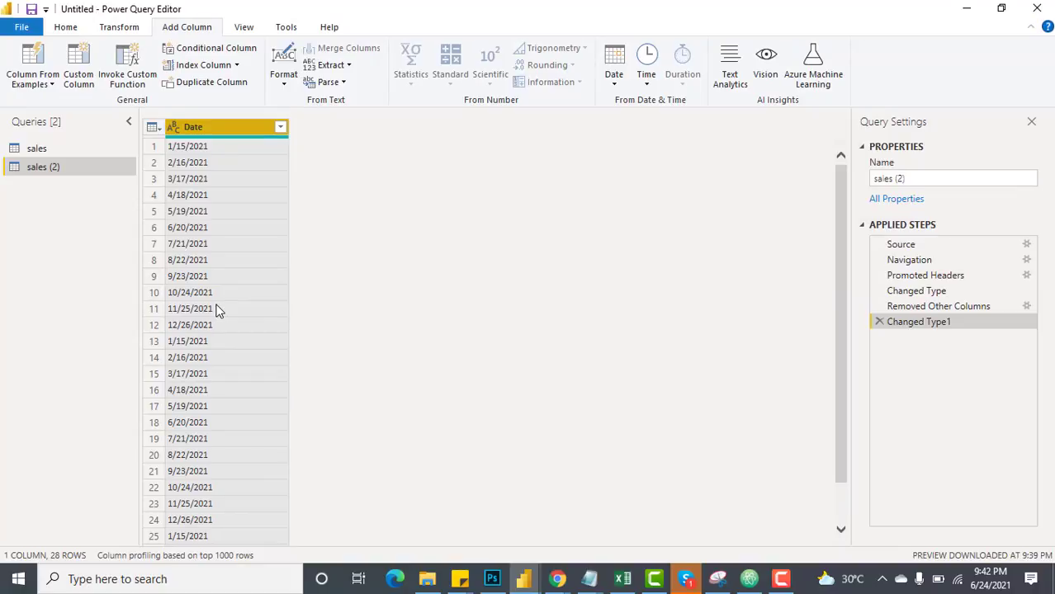
Step: Add a new column of date values parsed from the text in the Date column
double_click(205, 130)
left_click(229, 157)
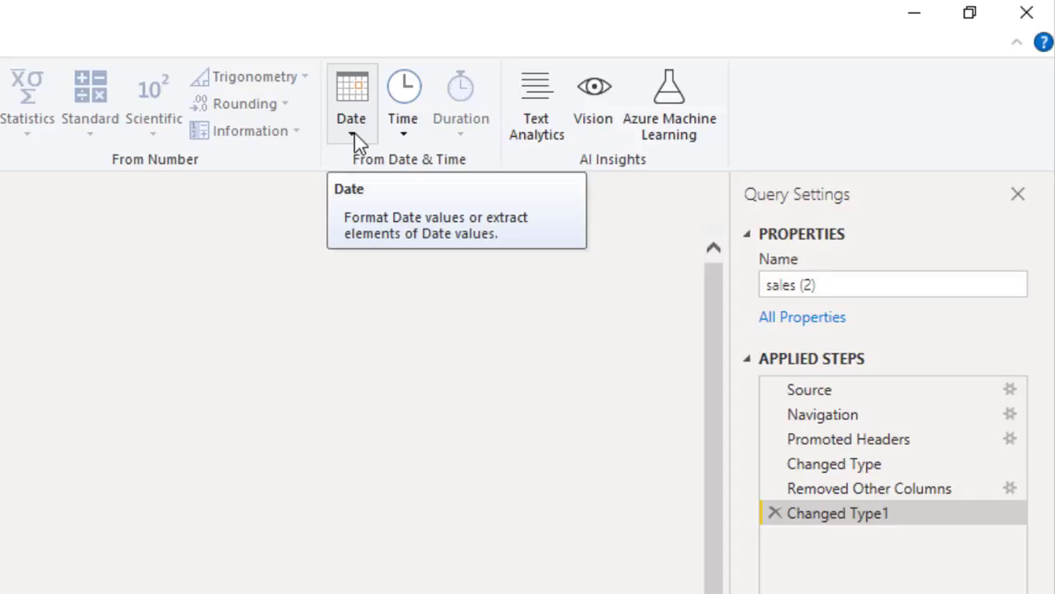
left_click(352, 133)
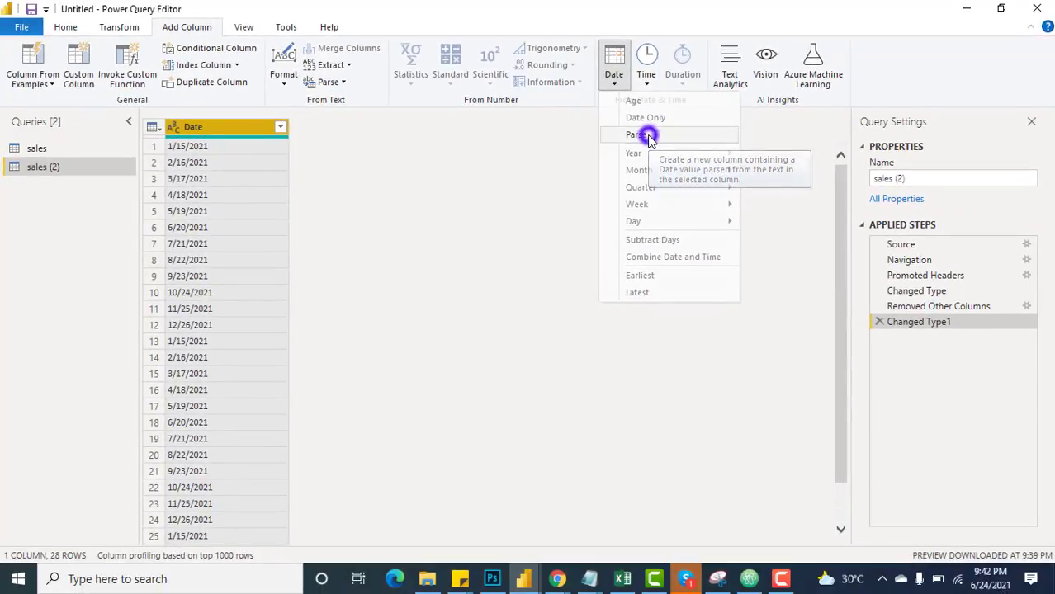
left_click(648, 136)
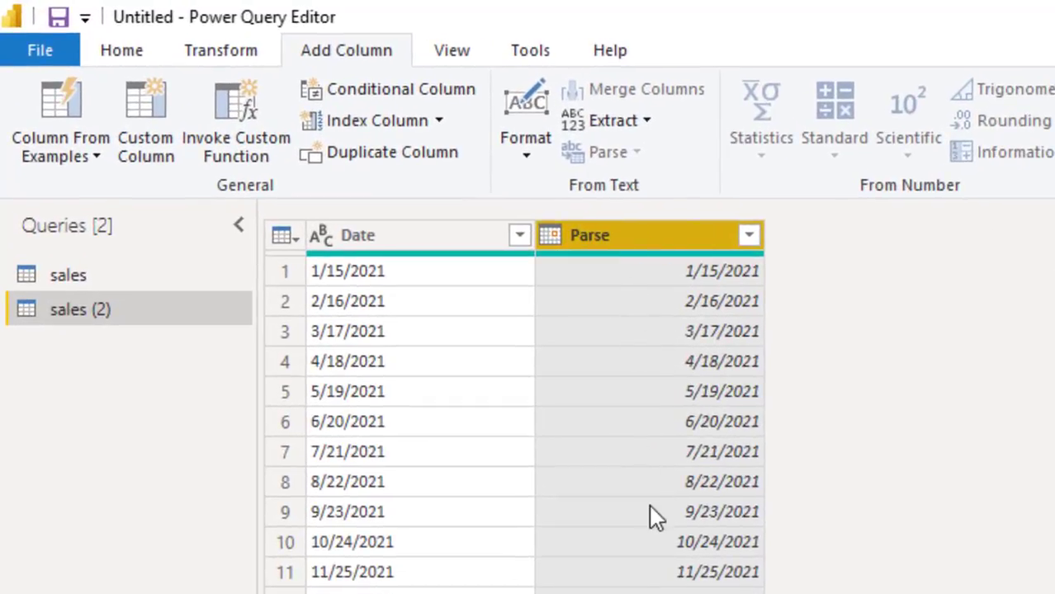
Step: Set the data type of the original Date column to Date
left_click(548, 237)
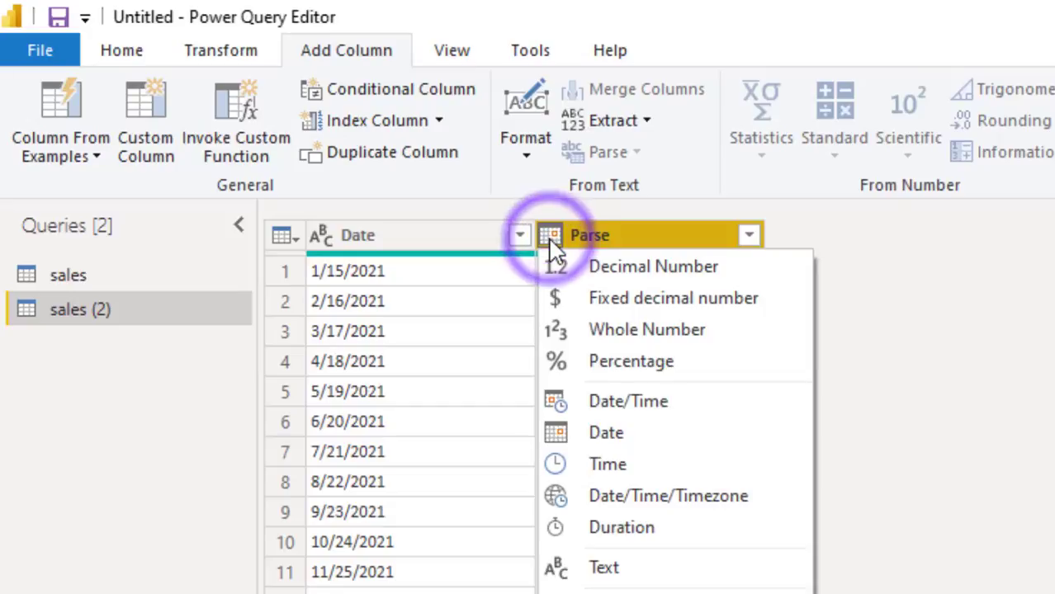
left_click(323, 233)
left_click(323, 234)
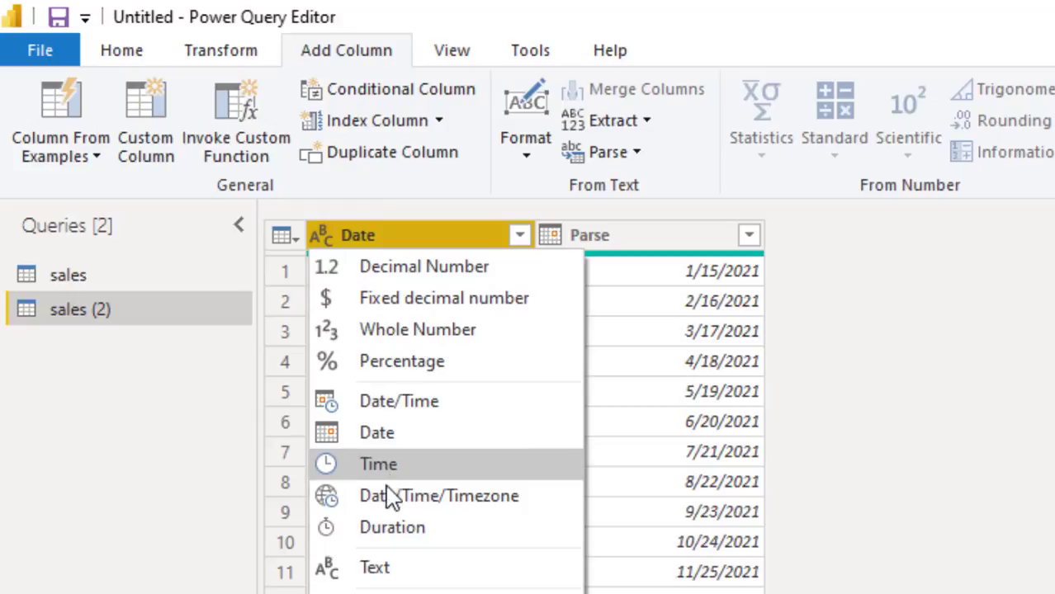
left_click(377, 432)
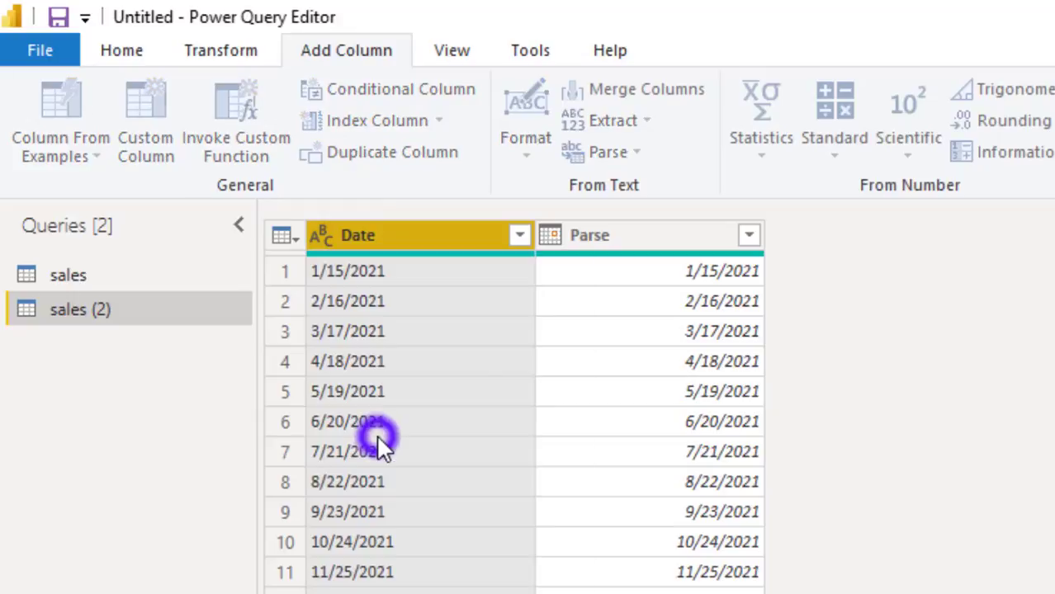
Step: Remove the Parse column from the sales (2) query
left_click(648, 237)
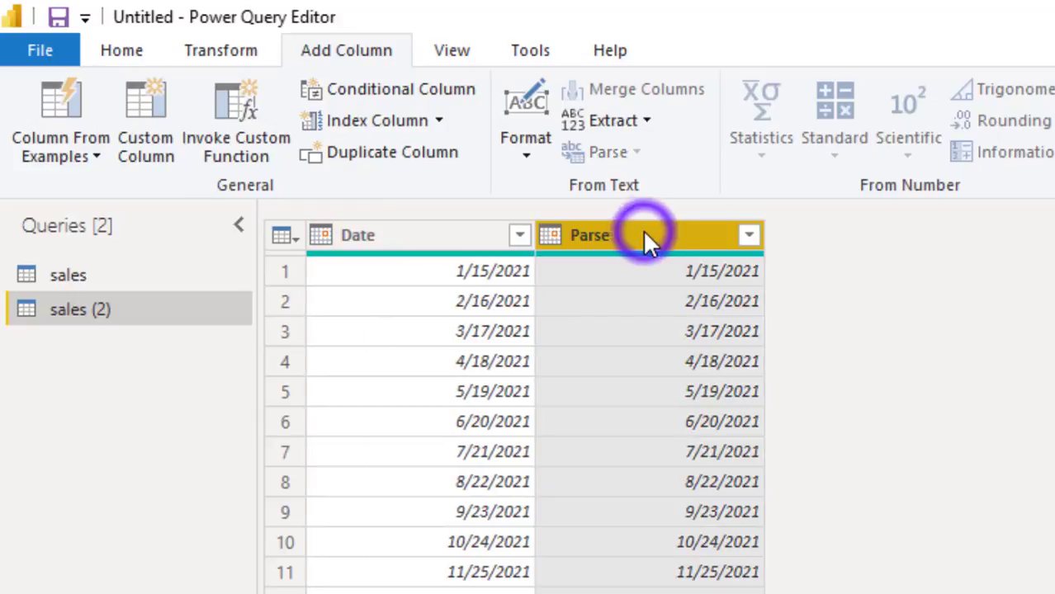
right_click(648, 237)
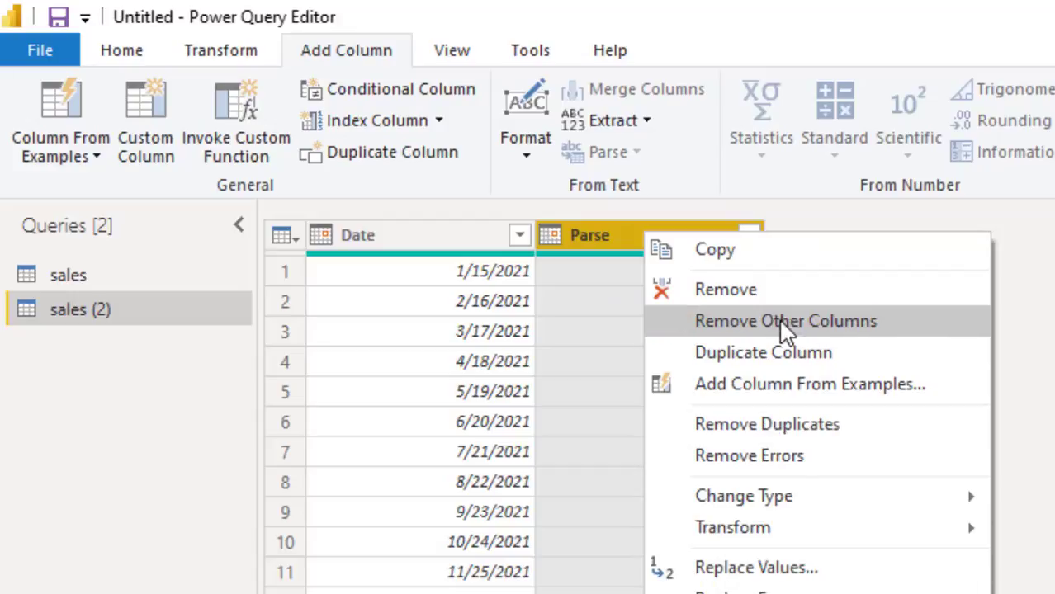
left_click(776, 290)
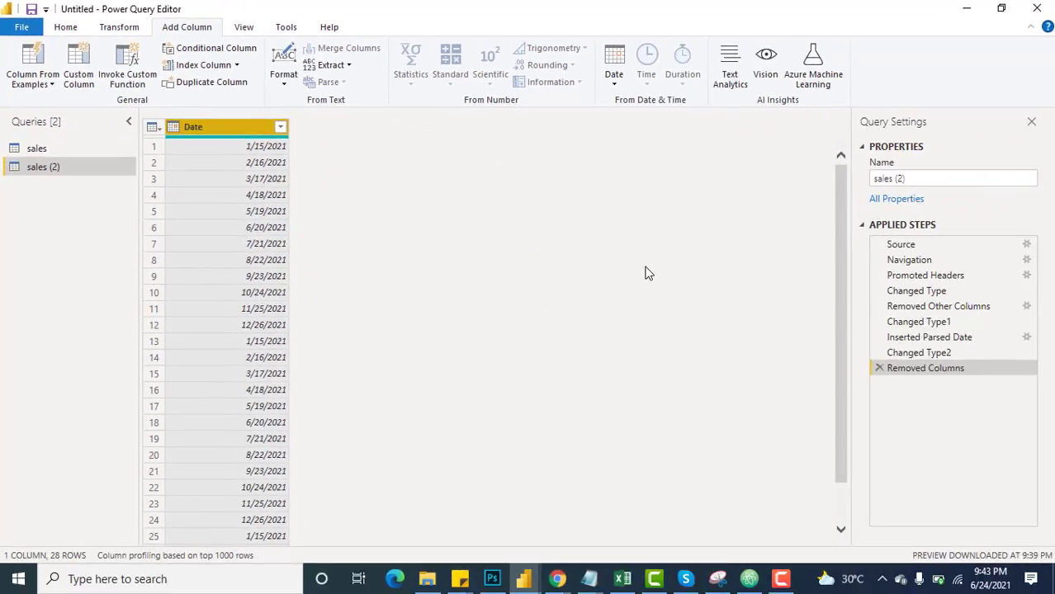
Step: Add a column with the year extracted from the Date column of the sales (2) query
left_click(217, 132)
left_click(618, 83)
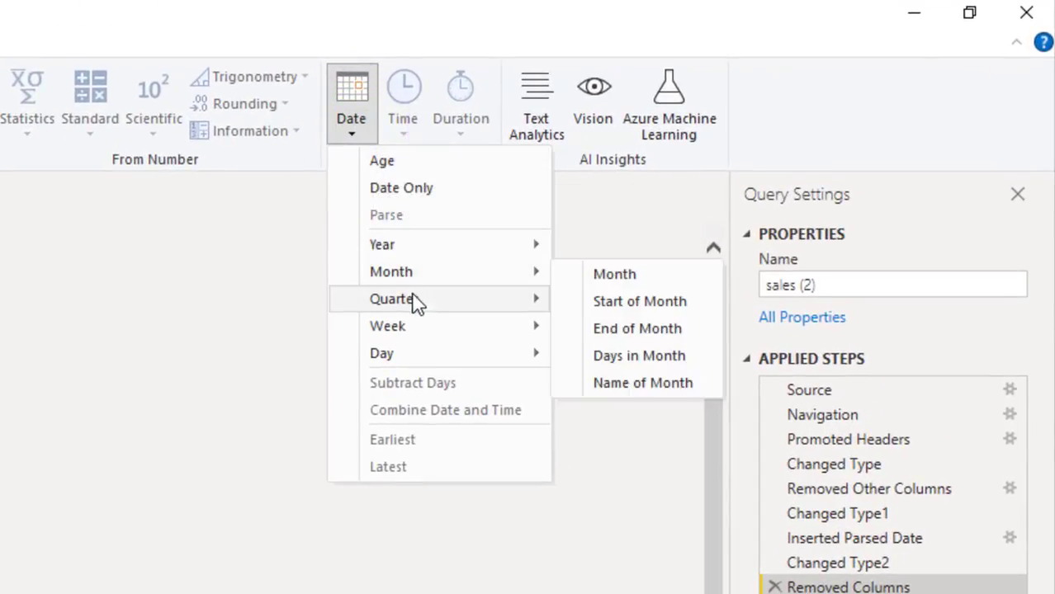
mouse_move(432, 367)
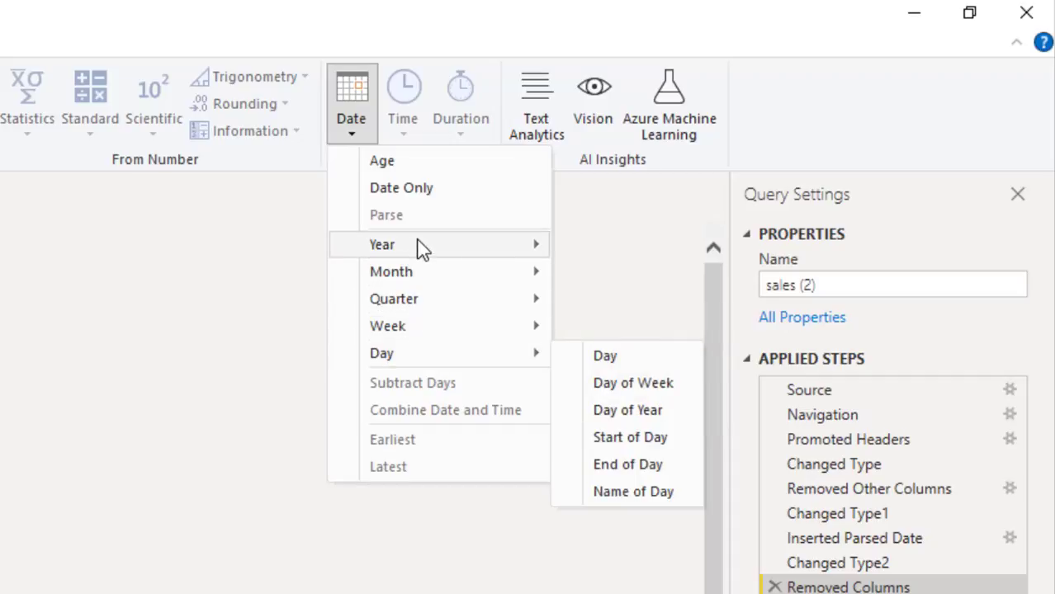
mouse_move(419, 247)
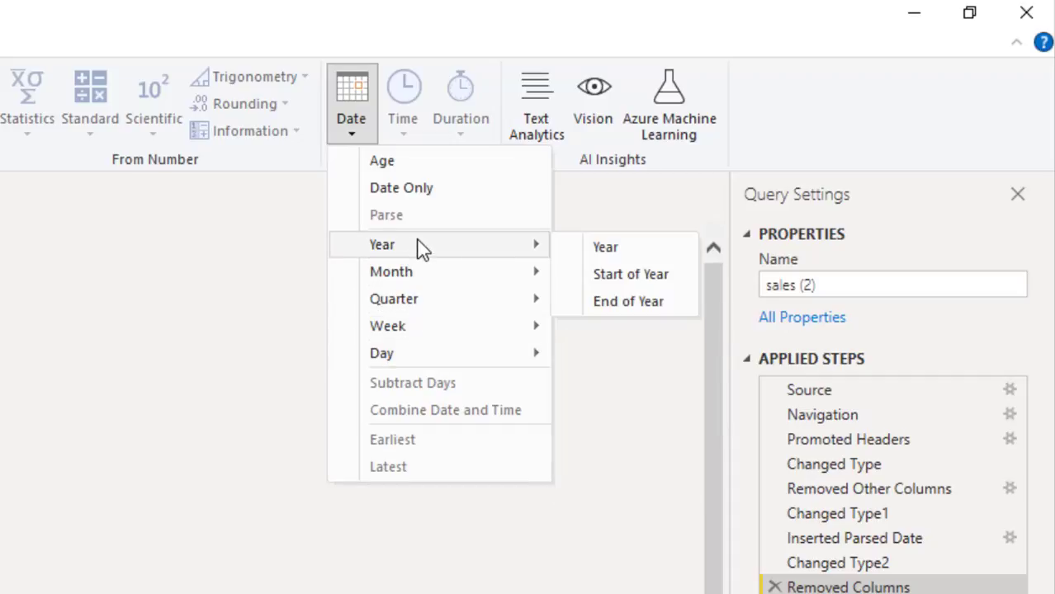
left_click(590, 247)
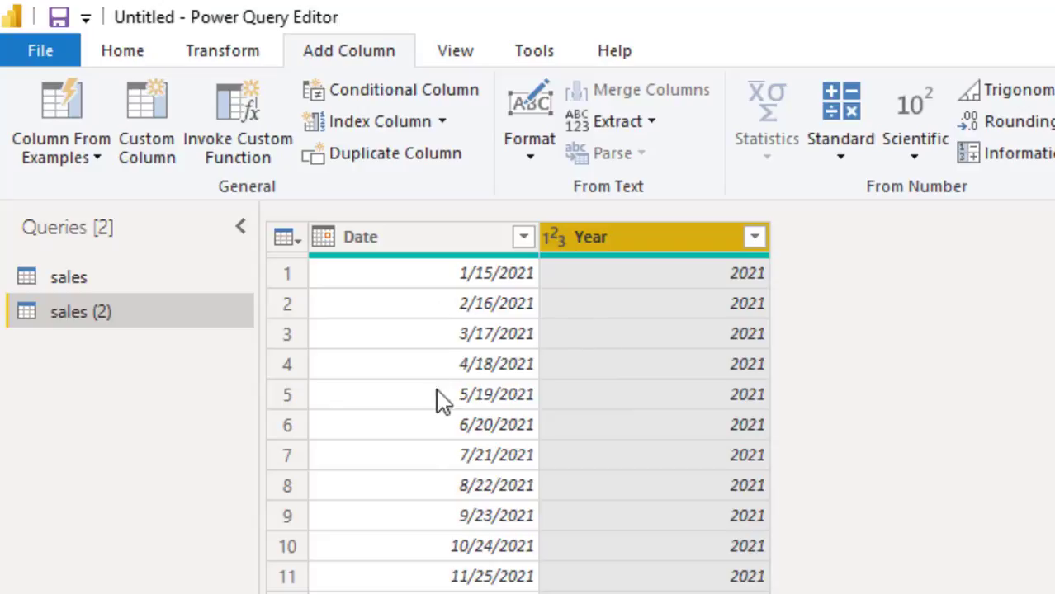
scroll(439, 491, "down", 1)
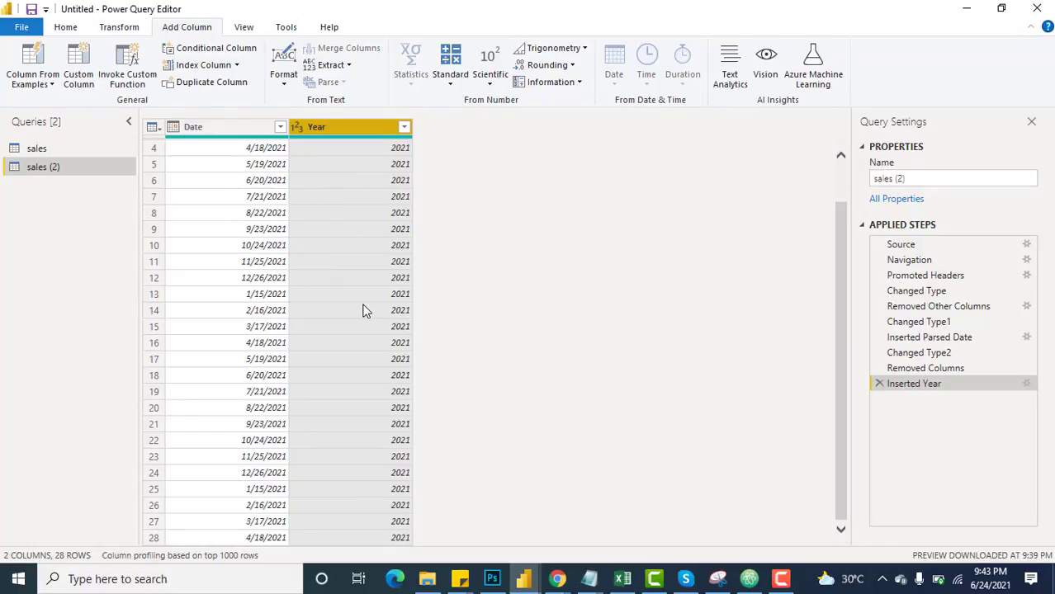
scroll(369, 396, "up", 1)
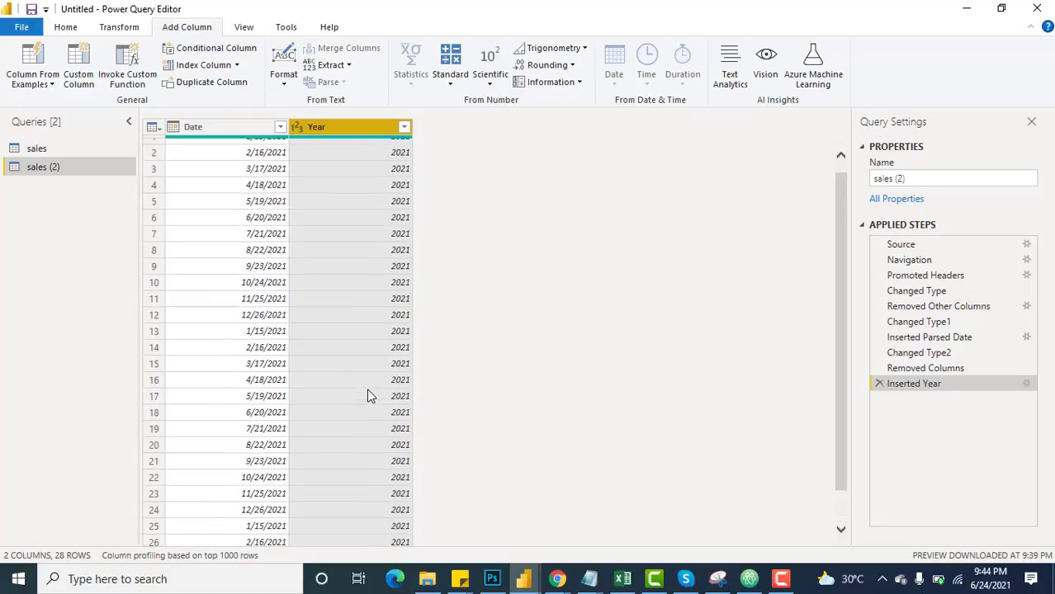
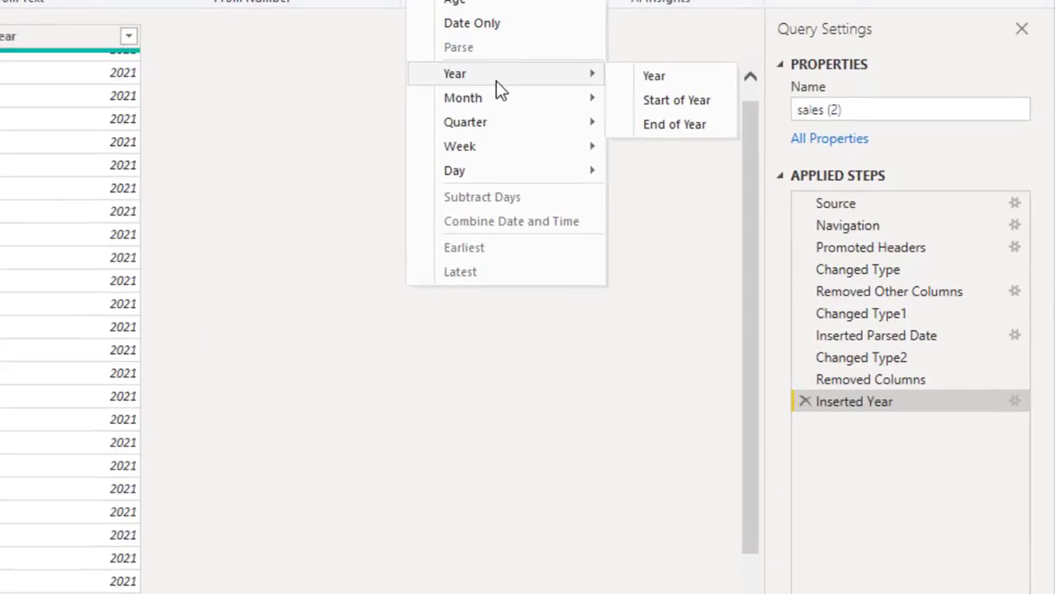
Step: Add a month number column and a Start of Month column derived from the Date column
mouse_move(518, 98)
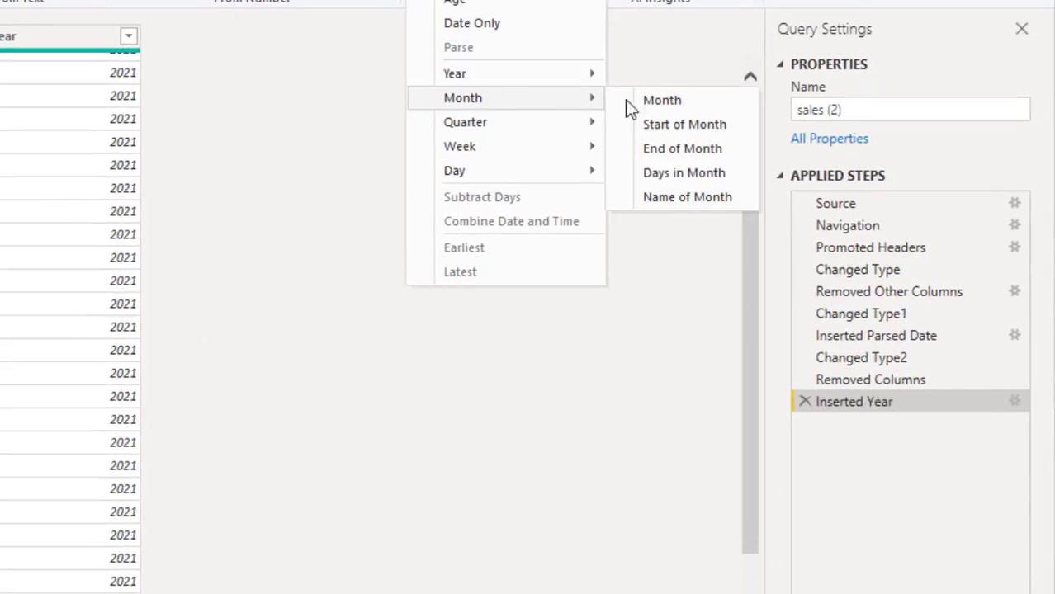
left_click(658, 100)
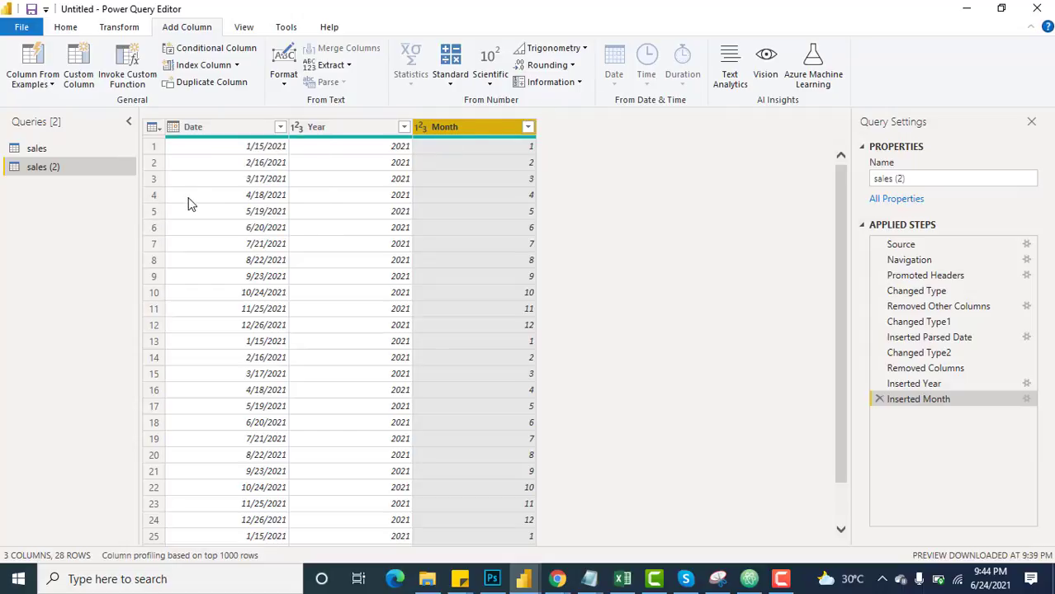
left_click(193, 128)
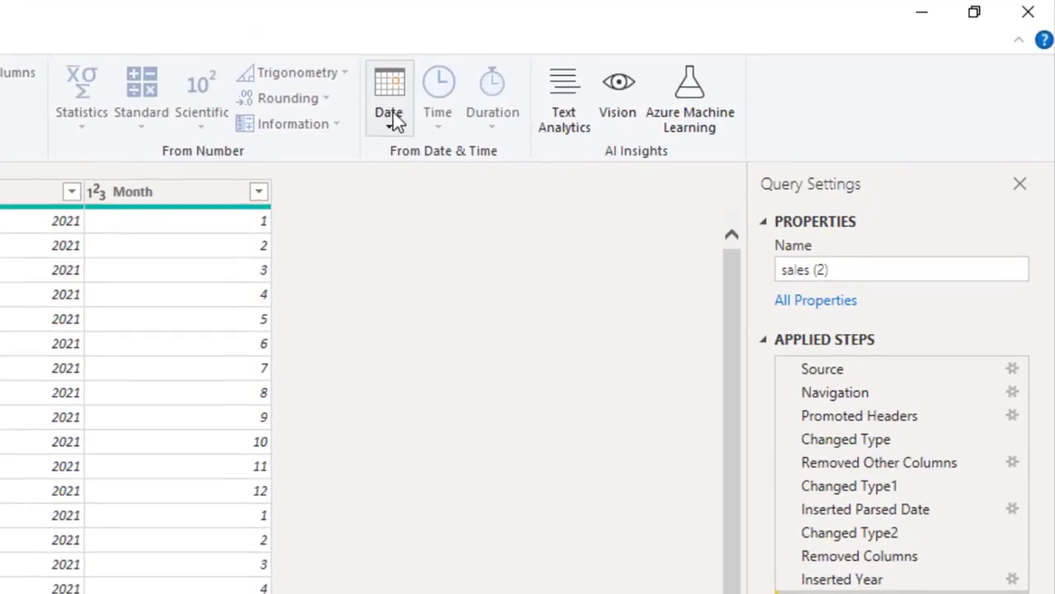
left_click(618, 79)
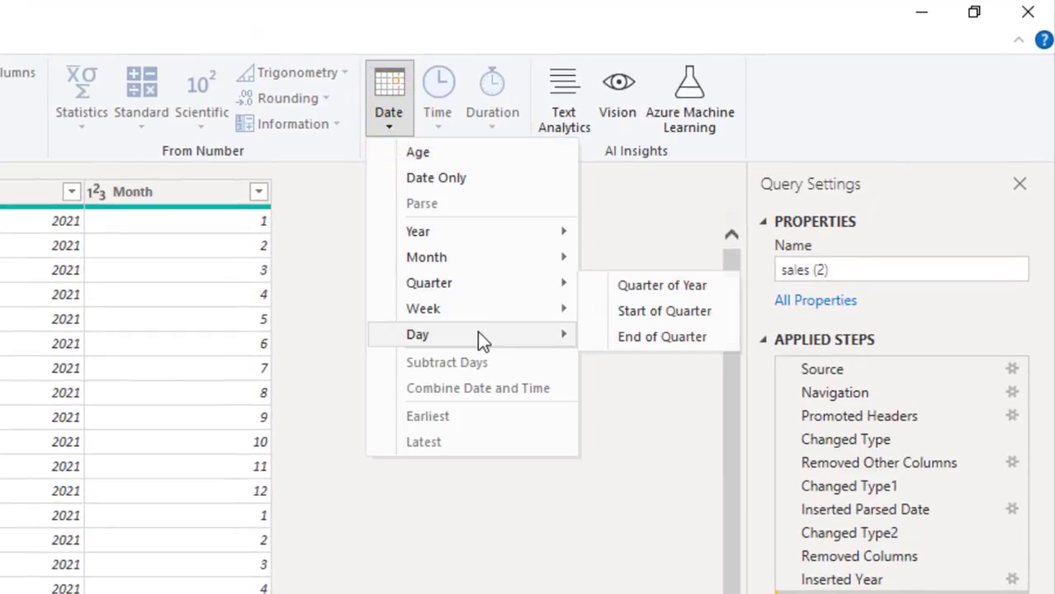
mouse_move(478, 334)
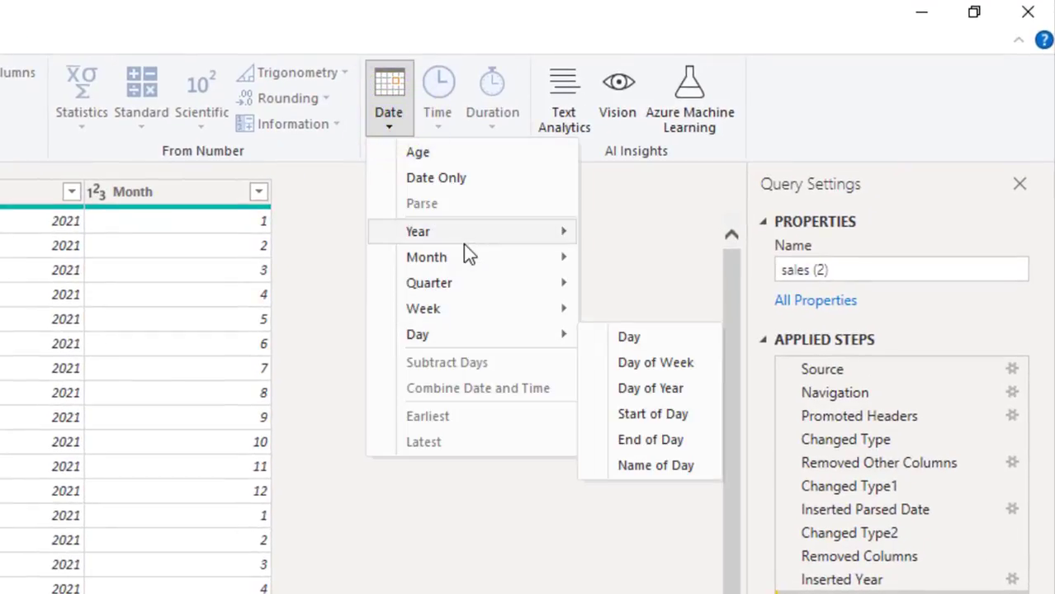
mouse_move(468, 258)
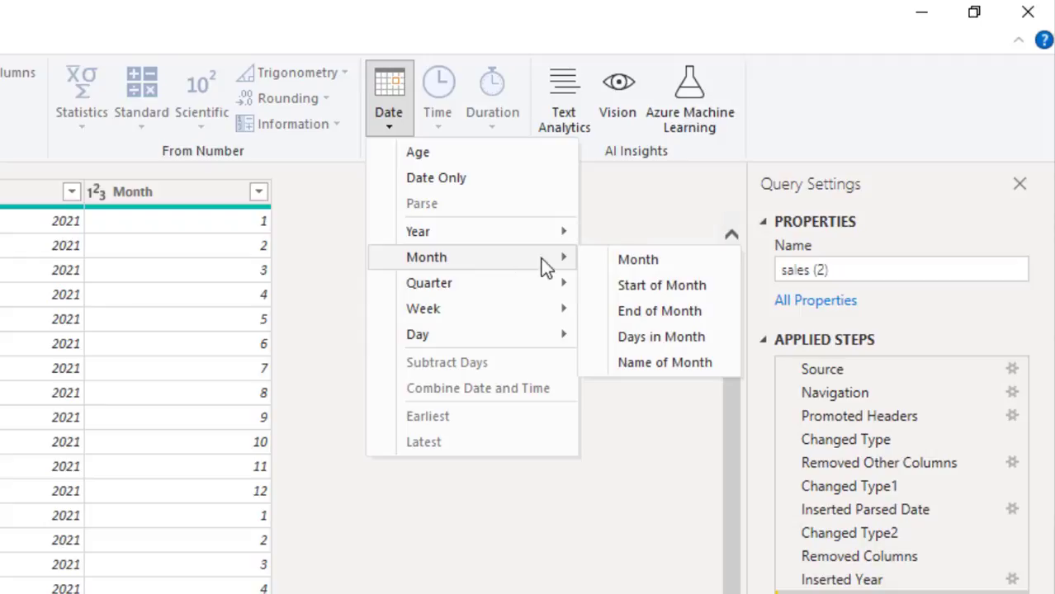
left_click(658, 285)
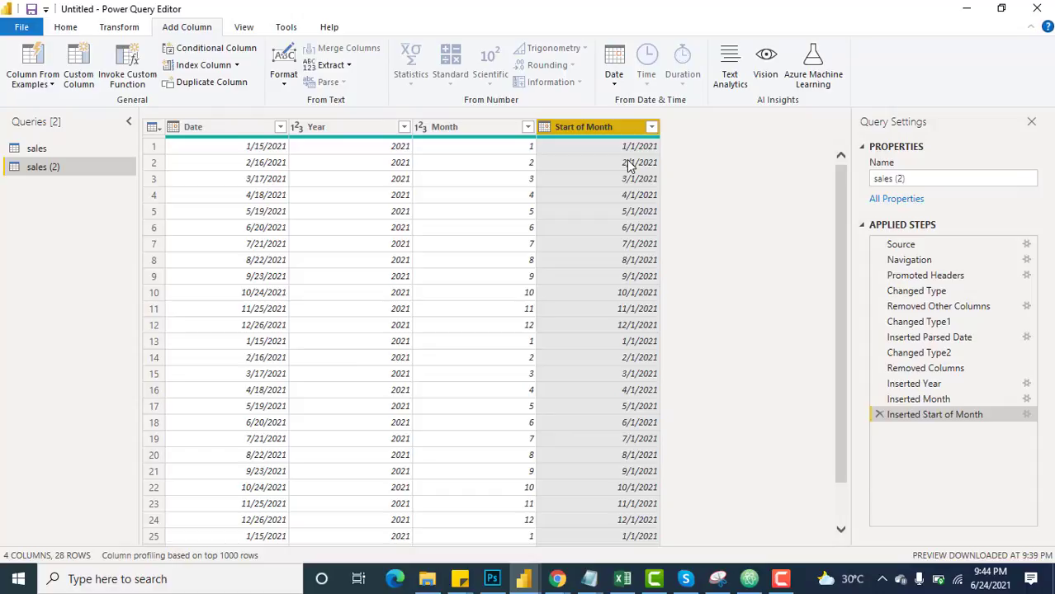
Step: Add a column with the name of the month for each value in the Date column
left_click(216, 129)
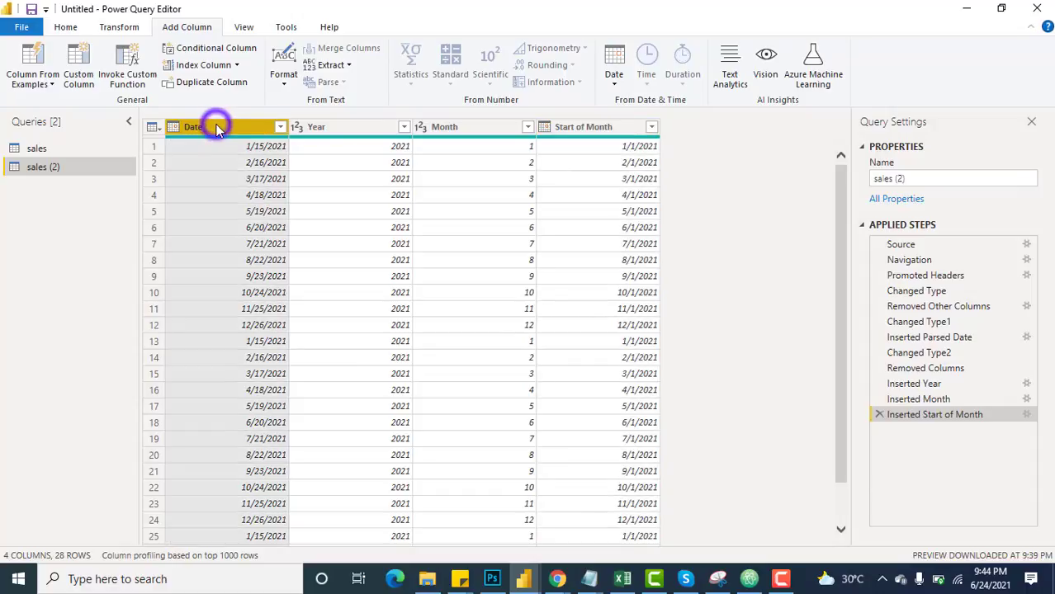
left_click(614, 74)
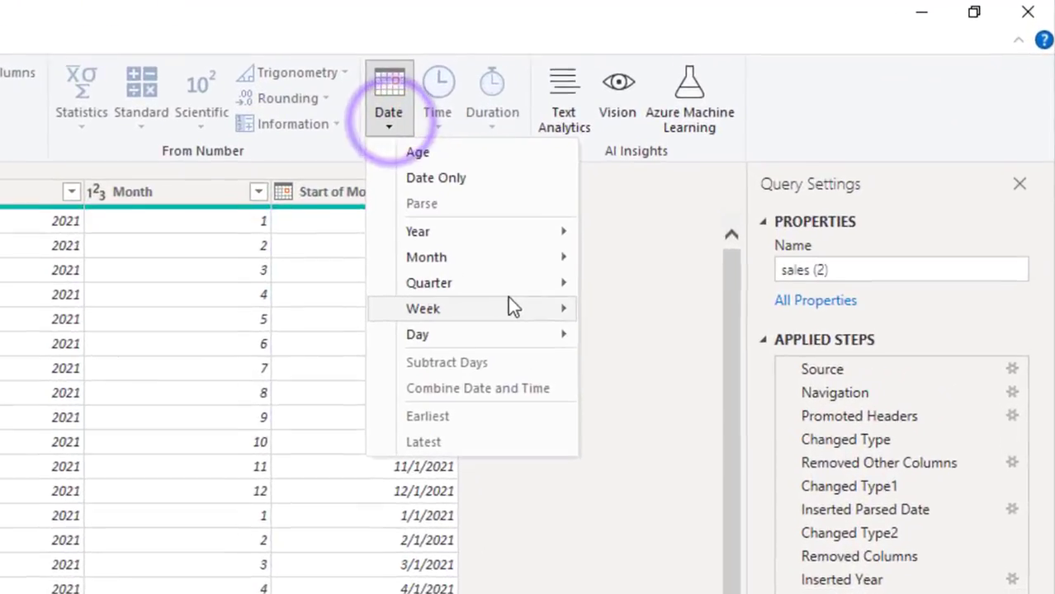
mouse_move(559, 260)
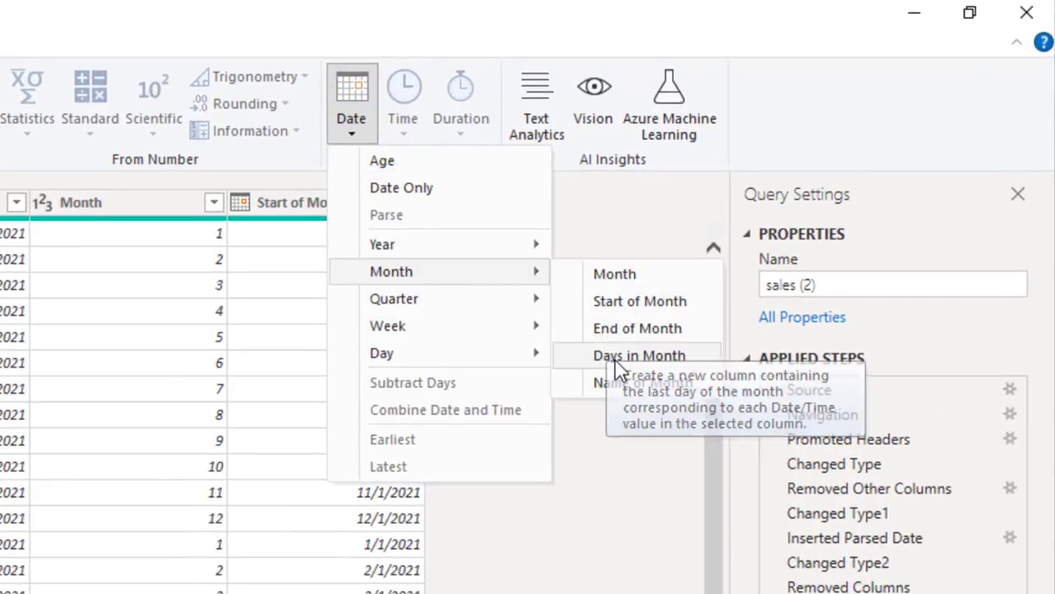
left_click(632, 389)
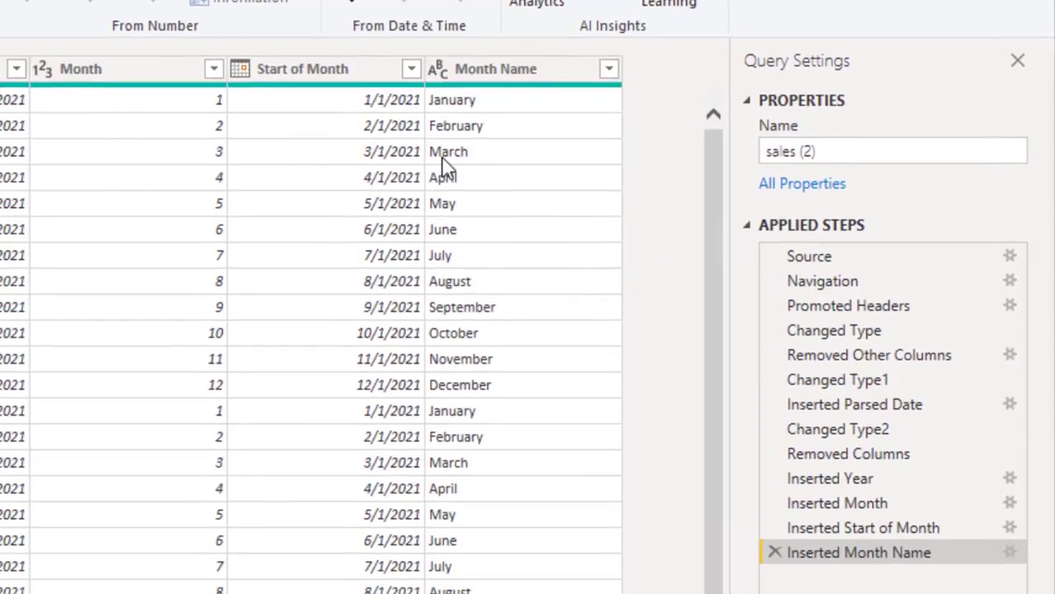
scroll(478, 322, "down", 1)
scroll(478, 323, "up", 1)
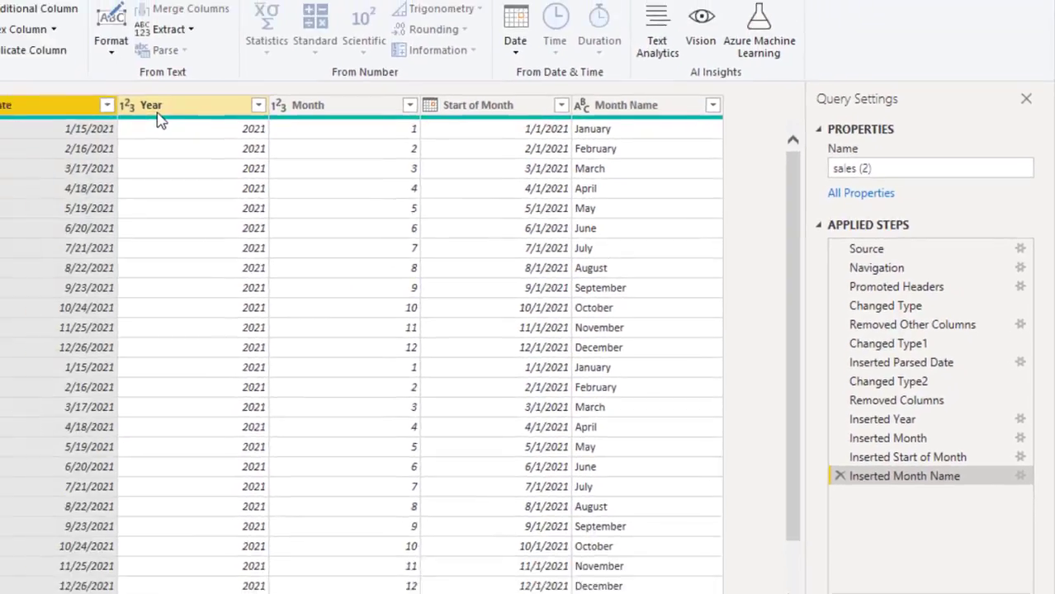
Step: Remove every column except Date from the sales (2) query
right_click(321, 130)
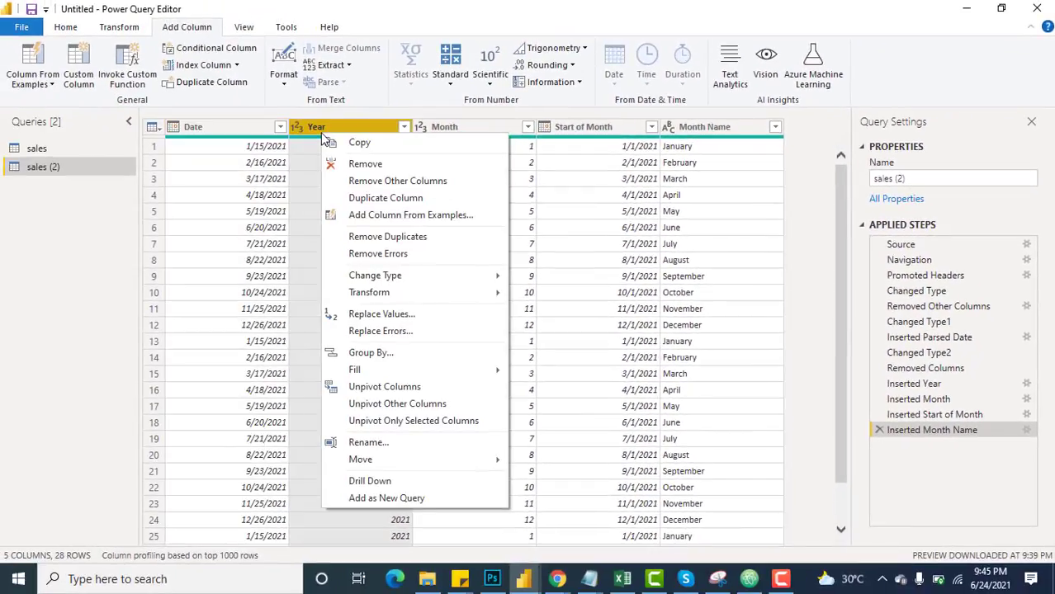
left_click(252, 124)
left_click(252, 123)
right_click(251, 122)
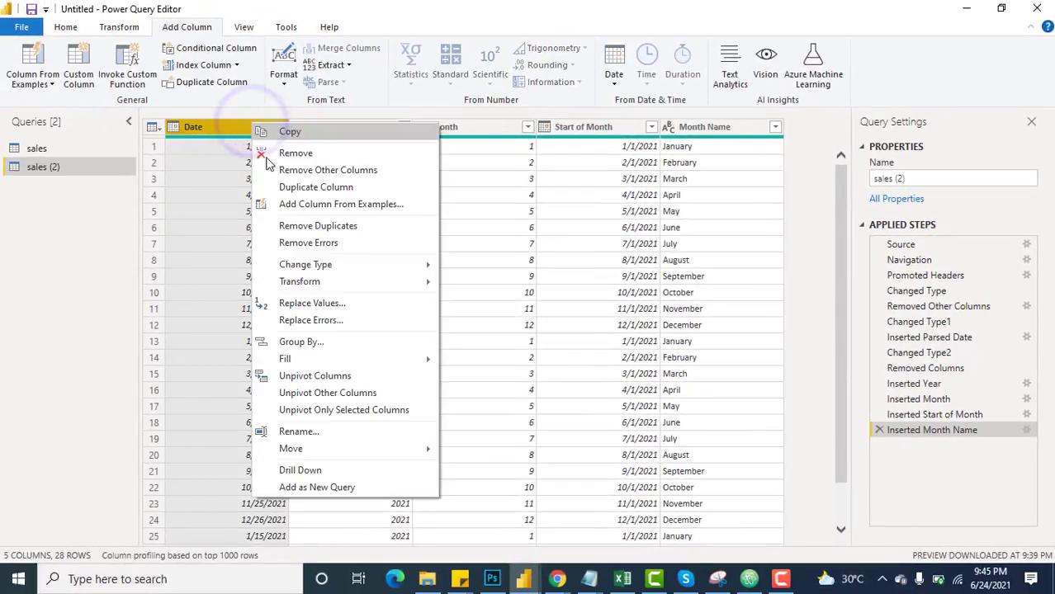
left_click(308, 170)
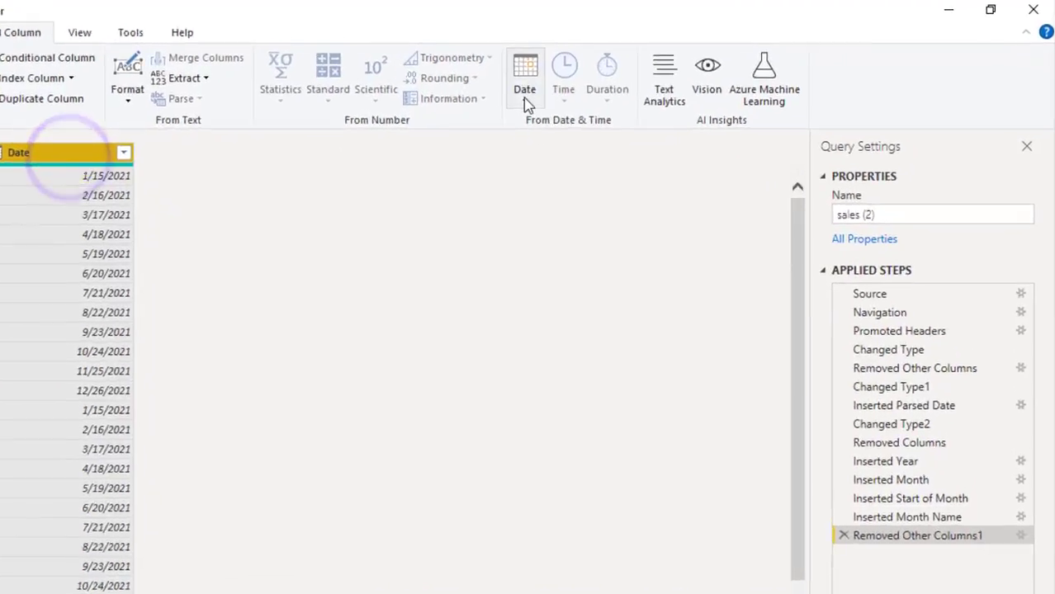
Step: Add a Quarter of Year column derived from the Date column
left_click(614, 80)
mouse_move(455, 314)
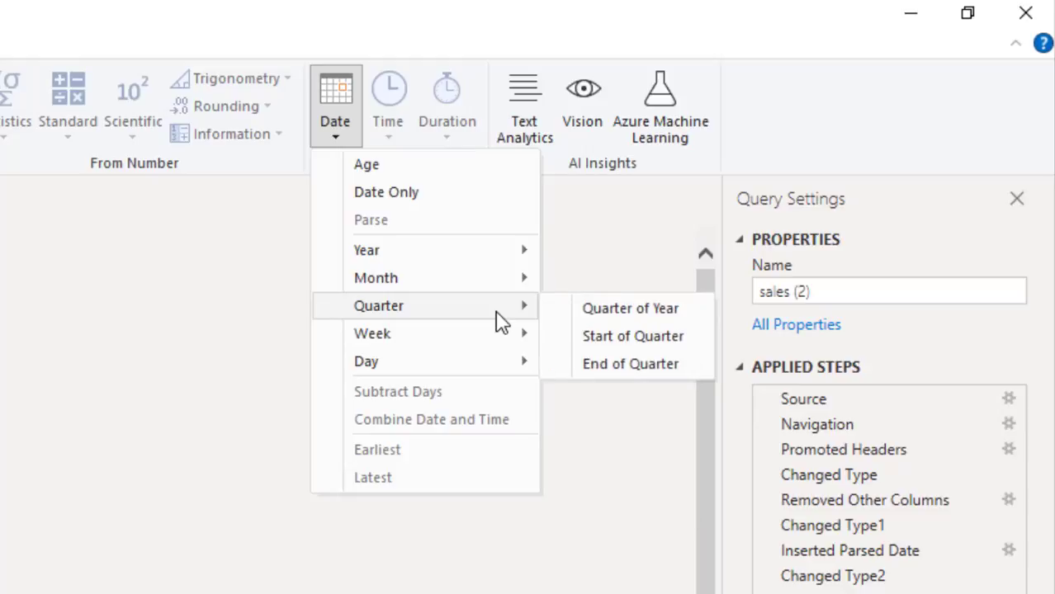
left_click(599, 310)
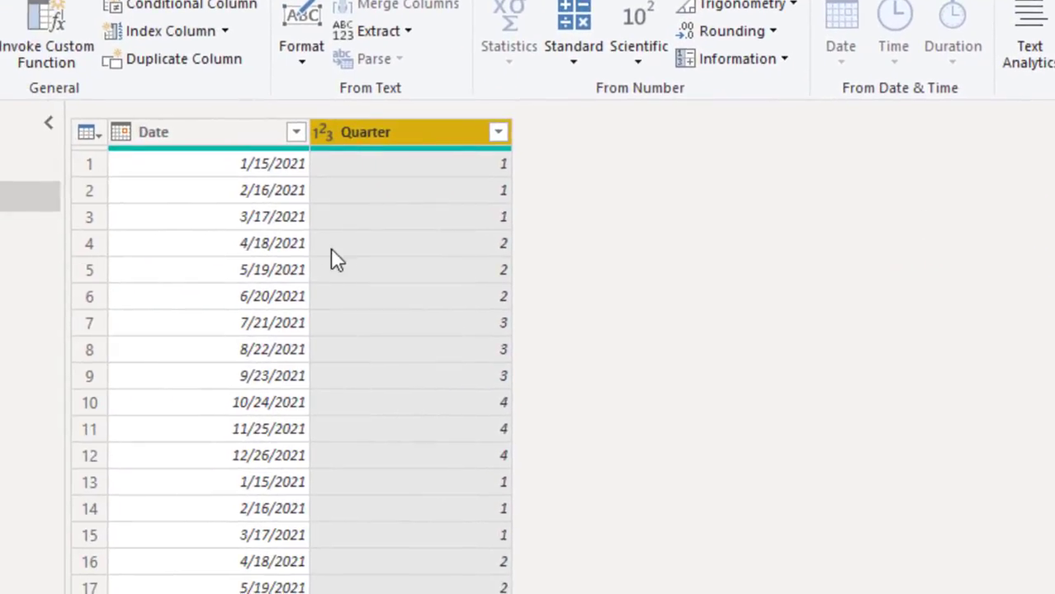
scroll(446, 467, "down", 1)
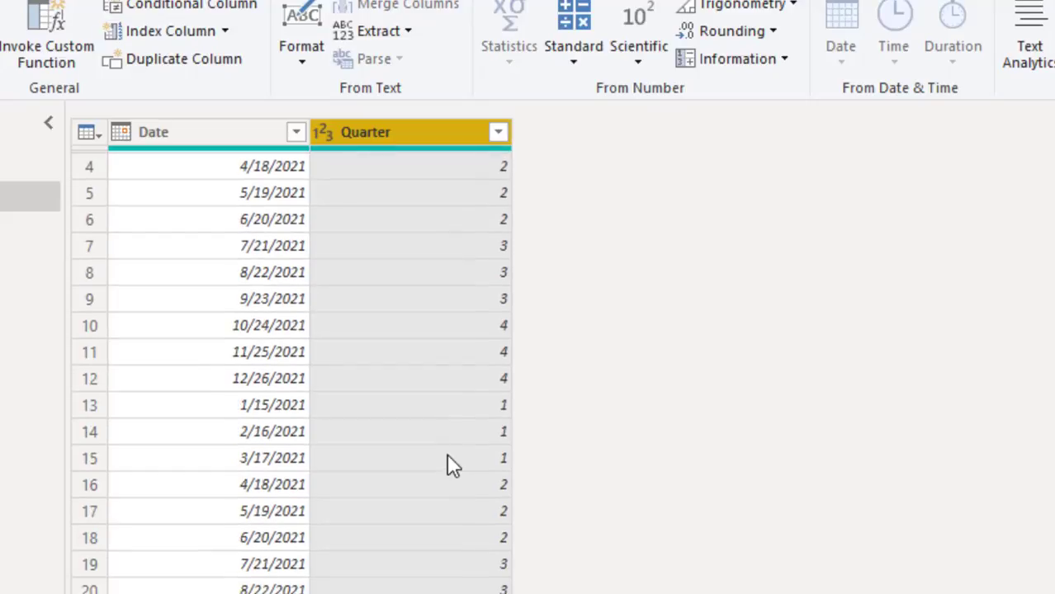
scroll(446, 467, "up", 1)
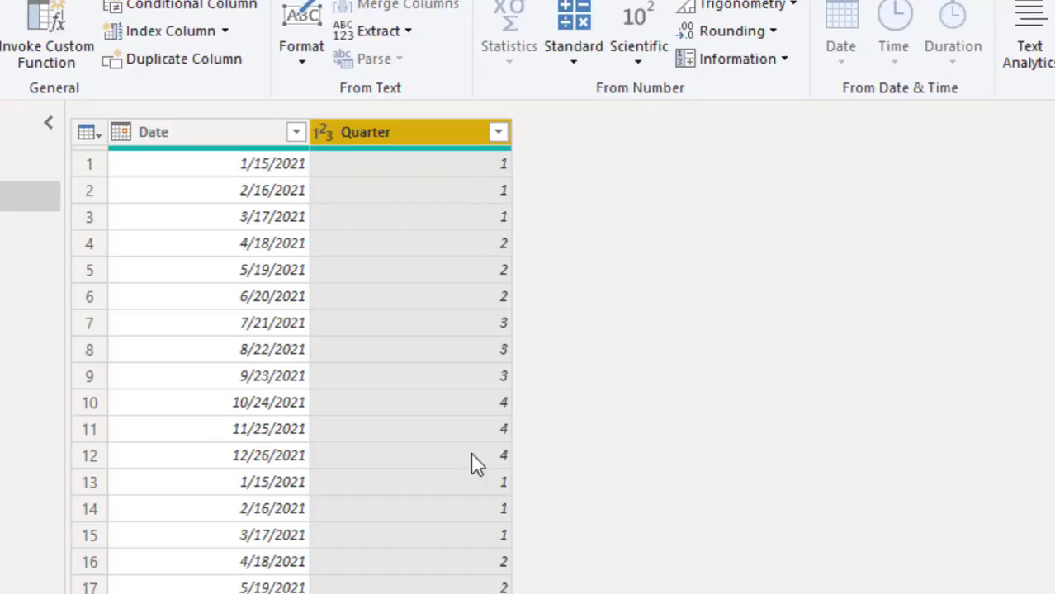
scroll(466, 500, "down", 1)
scroll(466, 500, "up", 1)
Step: Add a Week of Month column derived from the Date column
left_click(224, 134)
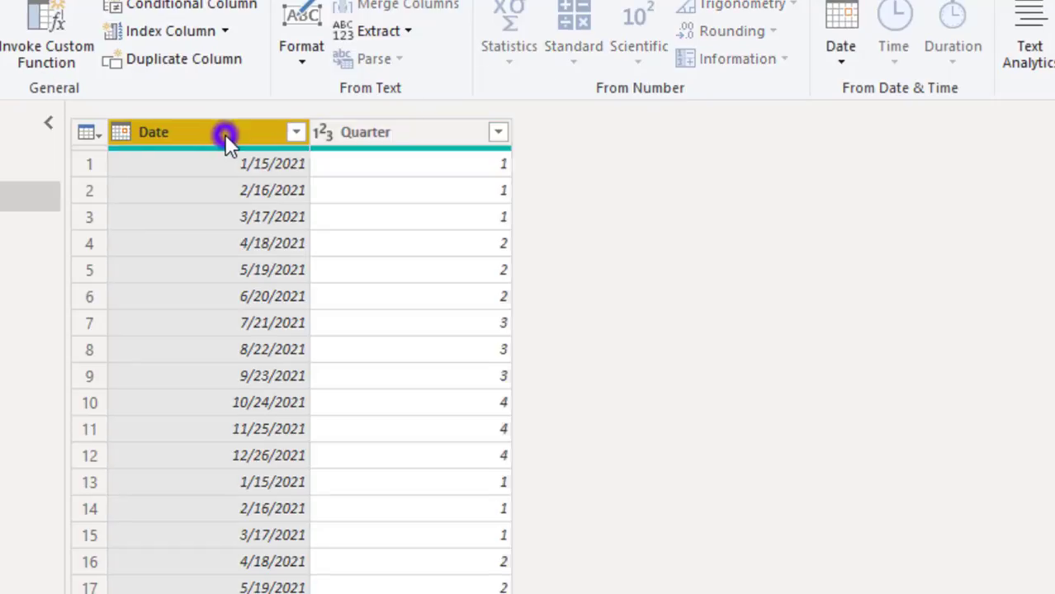
left_click(842, 55)
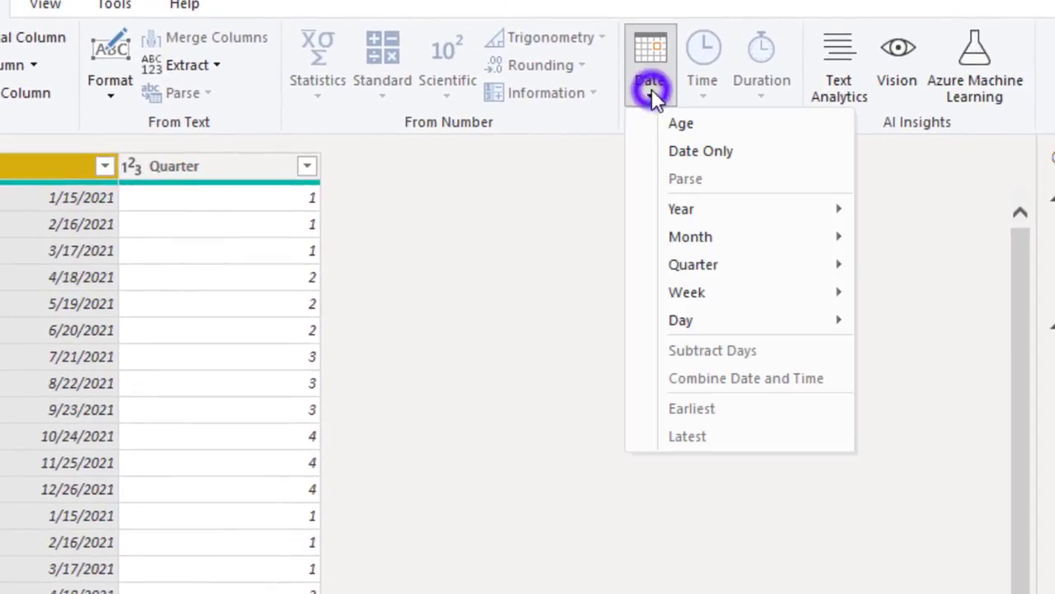
mouse_move(786, 324)
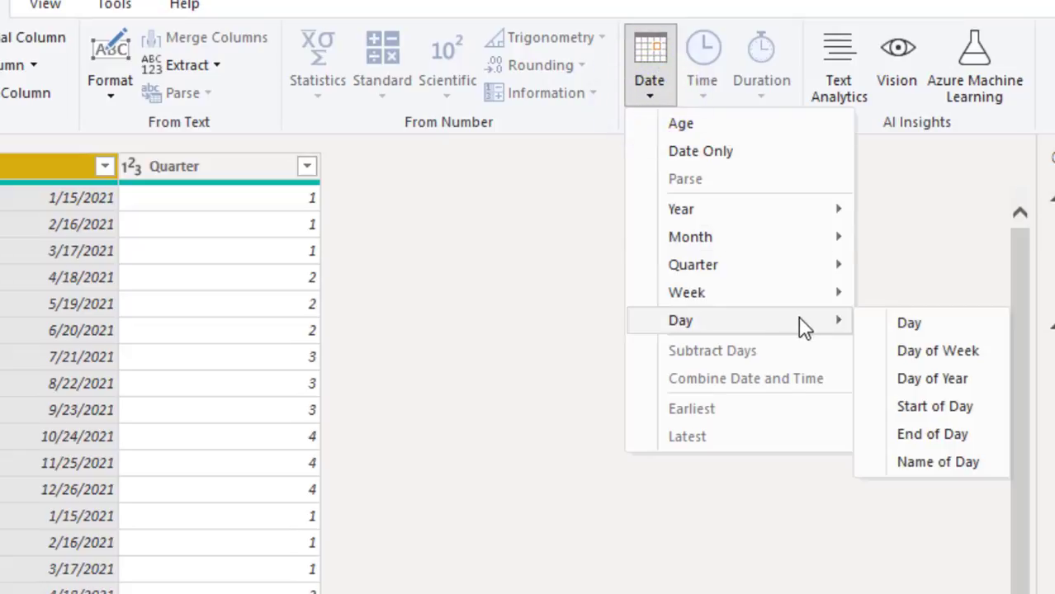
mouse_move(803, 299)
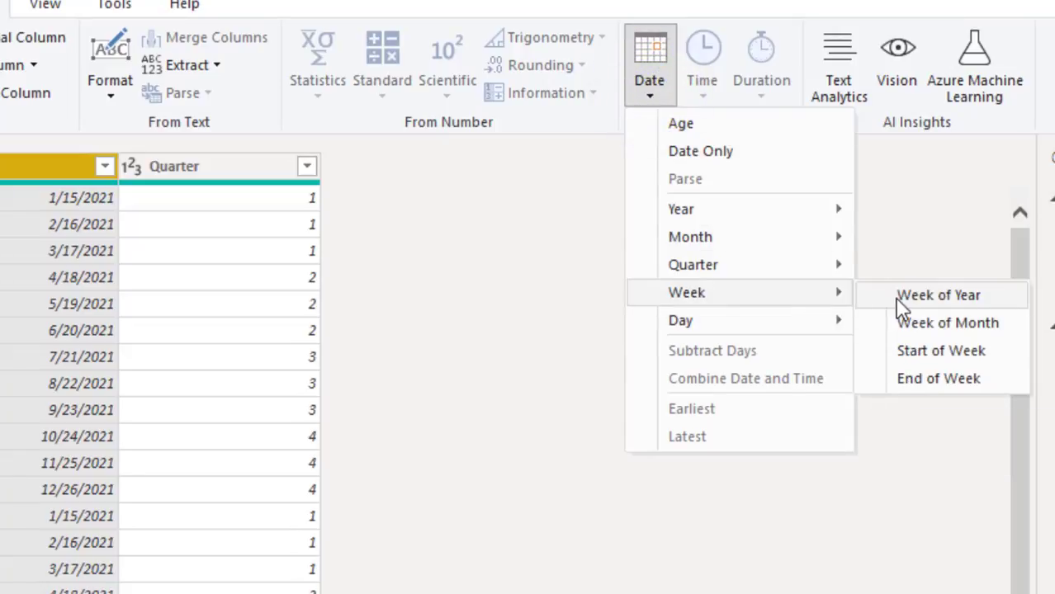
left_click(912, 326)
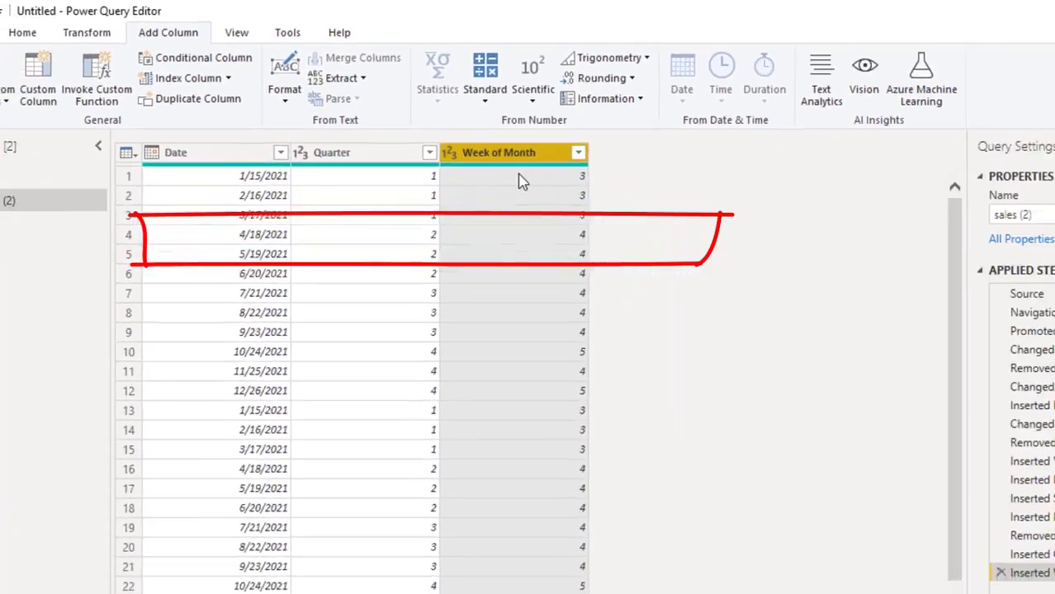
Step: Add a column with the day number extracted from the Date column
left_click(197, 212)
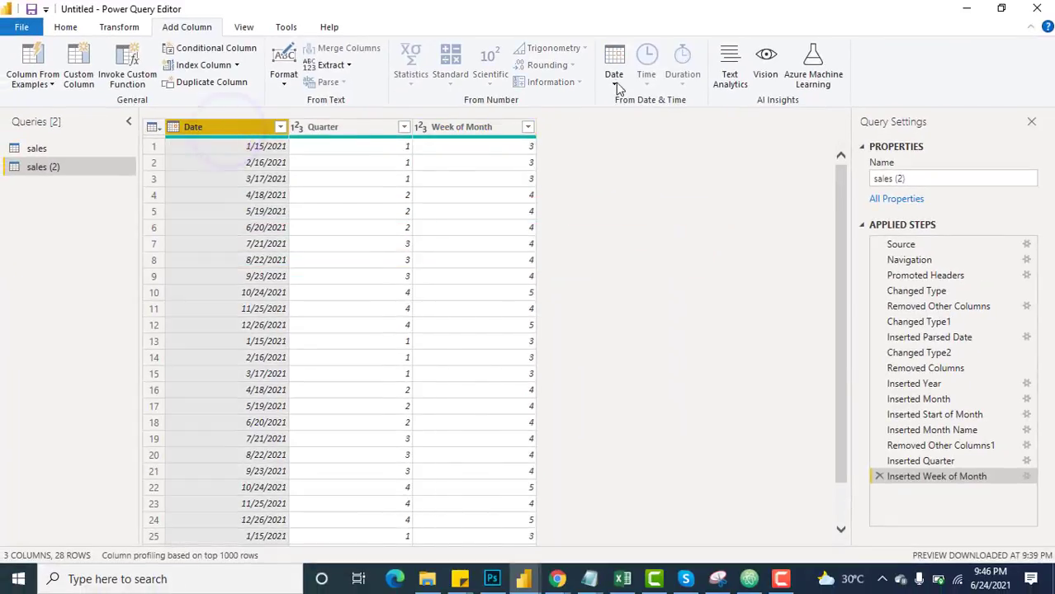
left_click(613, 80)
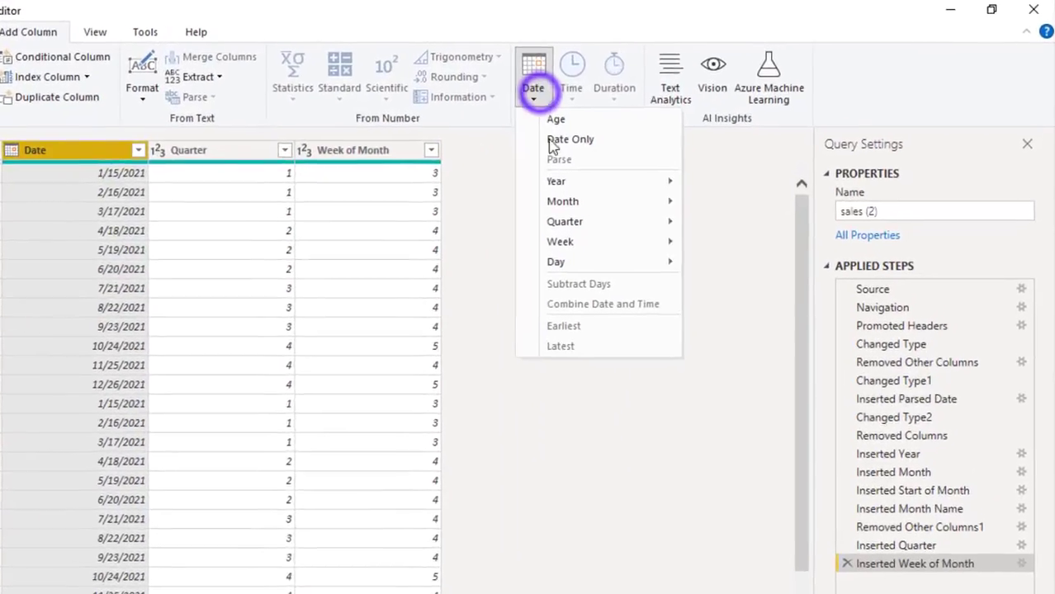
mouse_move(595, 264)
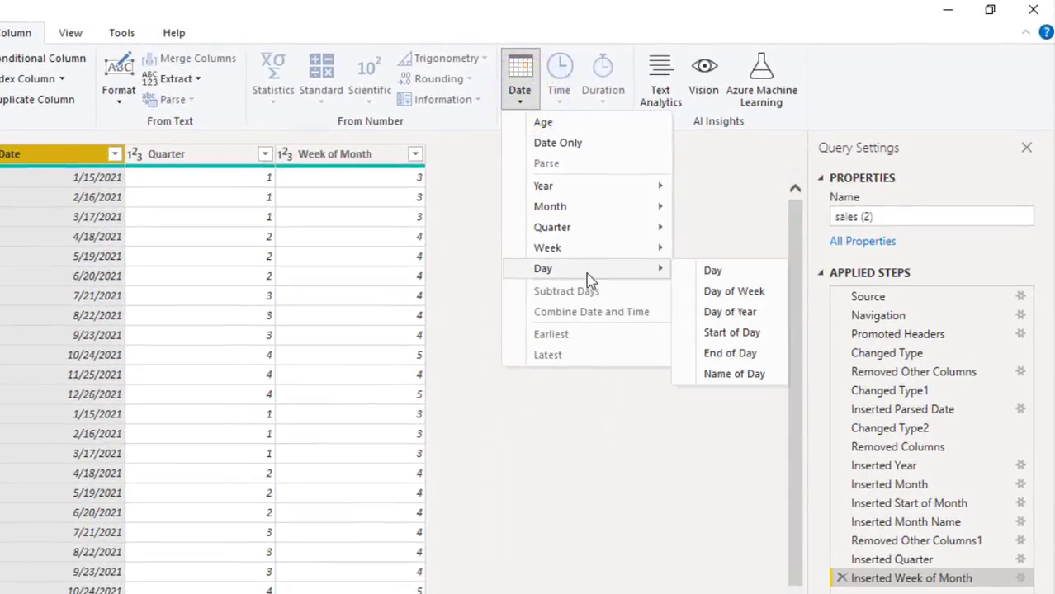
left_click(703, 273)
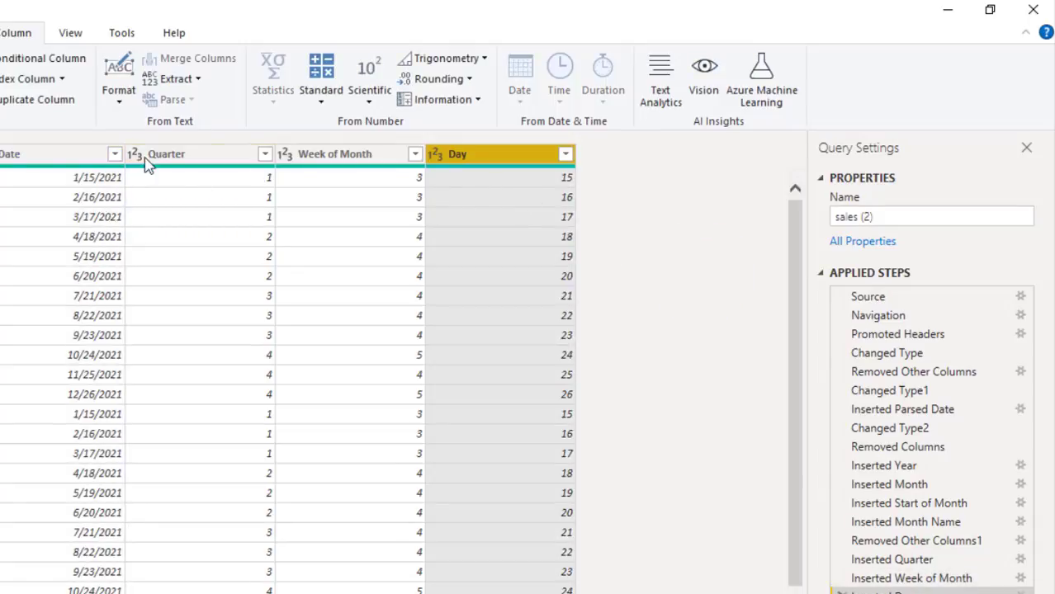
Step: Add a column with the name of the day derived from the Date column
left_click(64, 157)
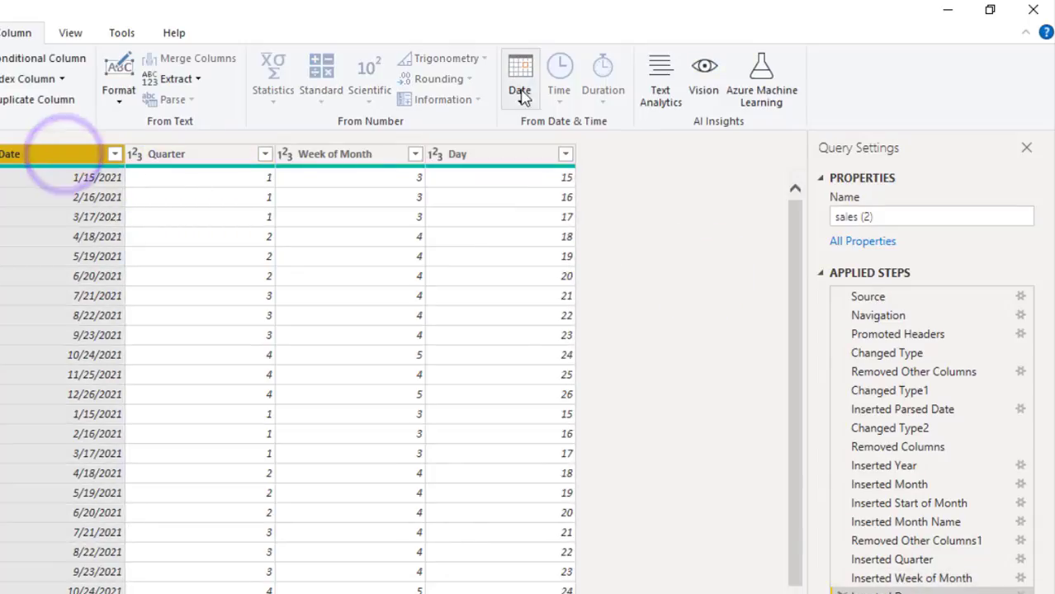
left_click(519, 87)
mouse_move(619, 273)
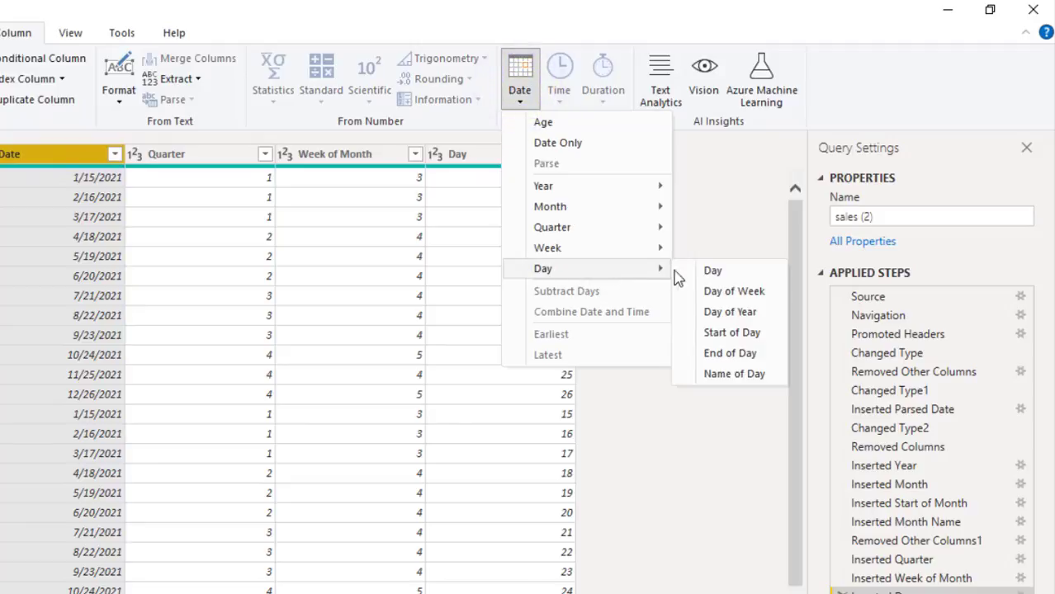
left_click(708, 376)
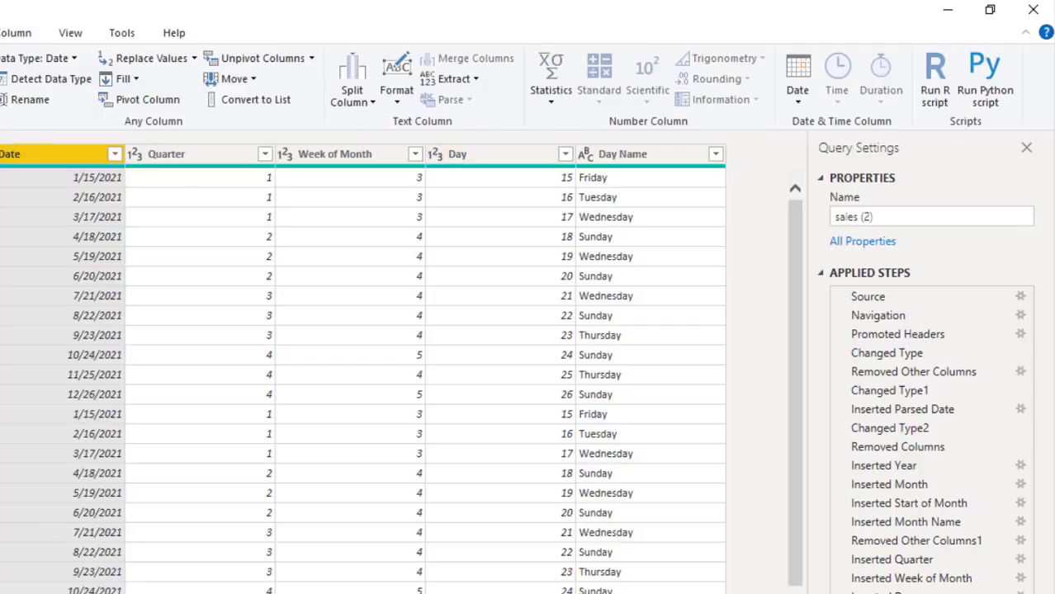
Step: Open the date options for transforming the Date column in place and look through the available date parts
left_click(42, 157)
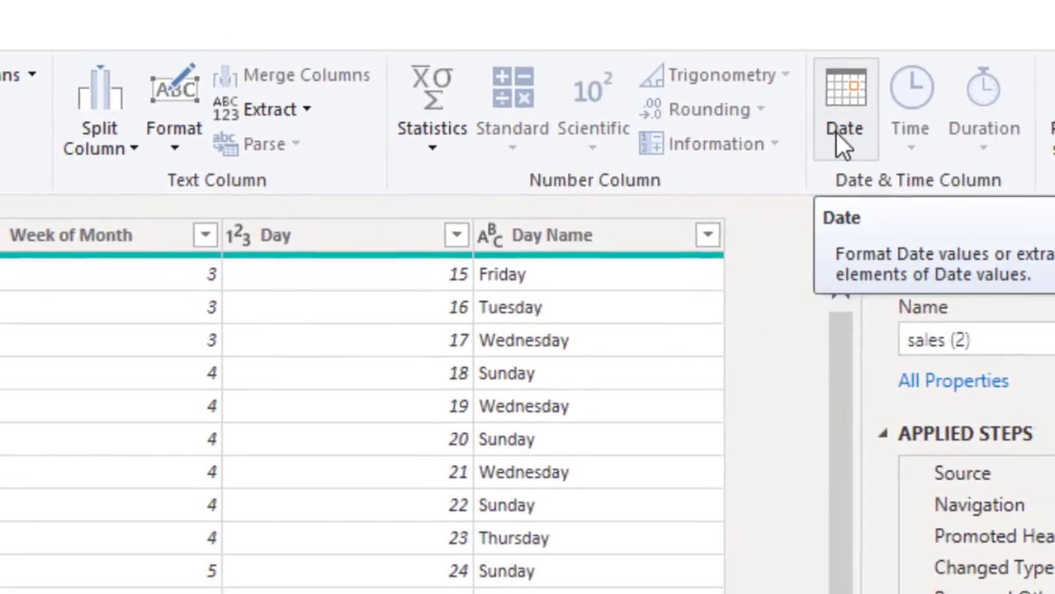
left_click(872, 156)
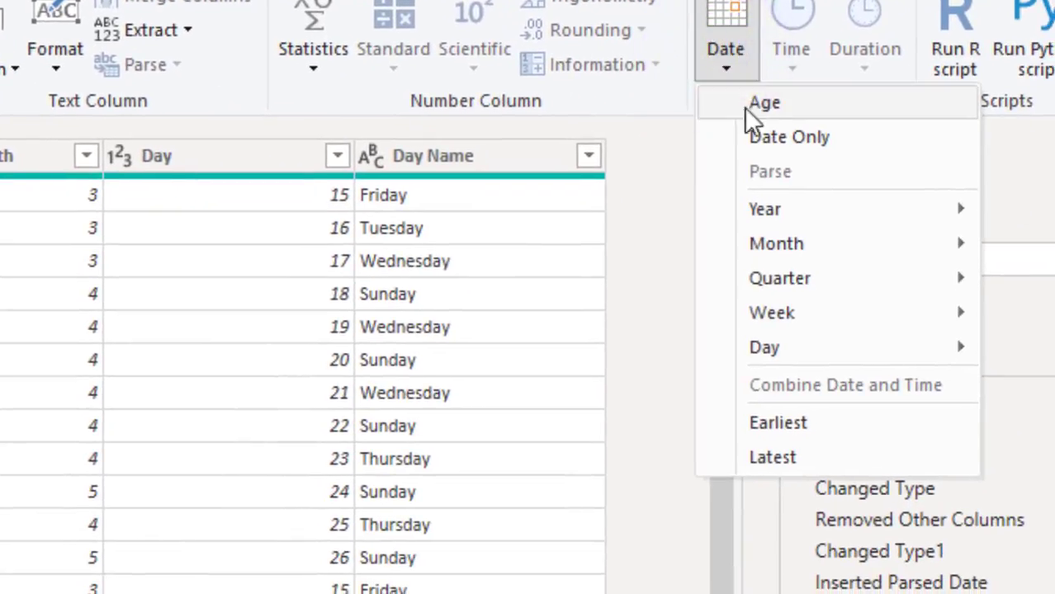
mouse_move(825, 217)
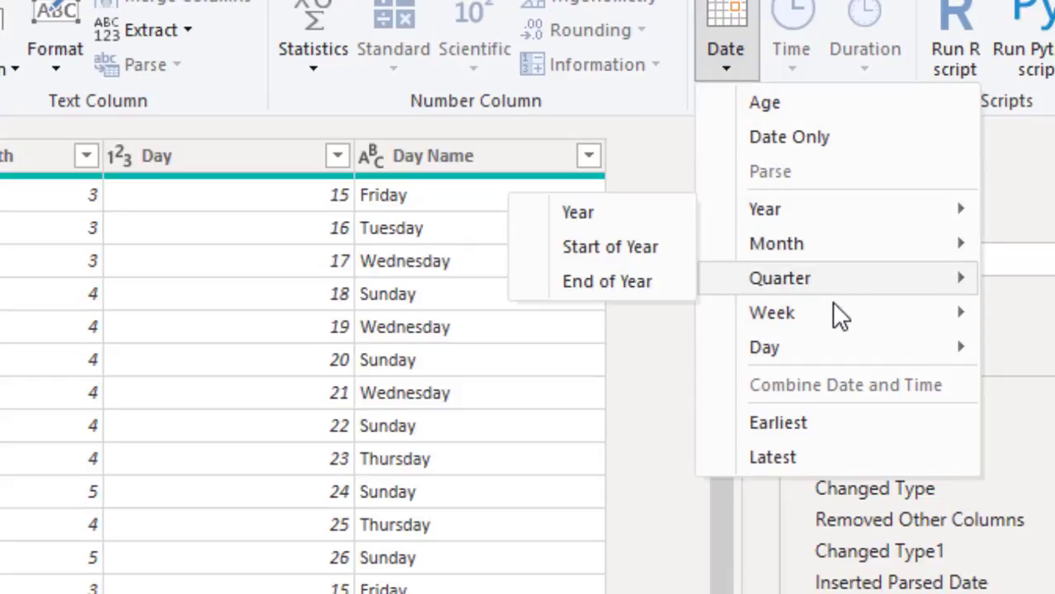